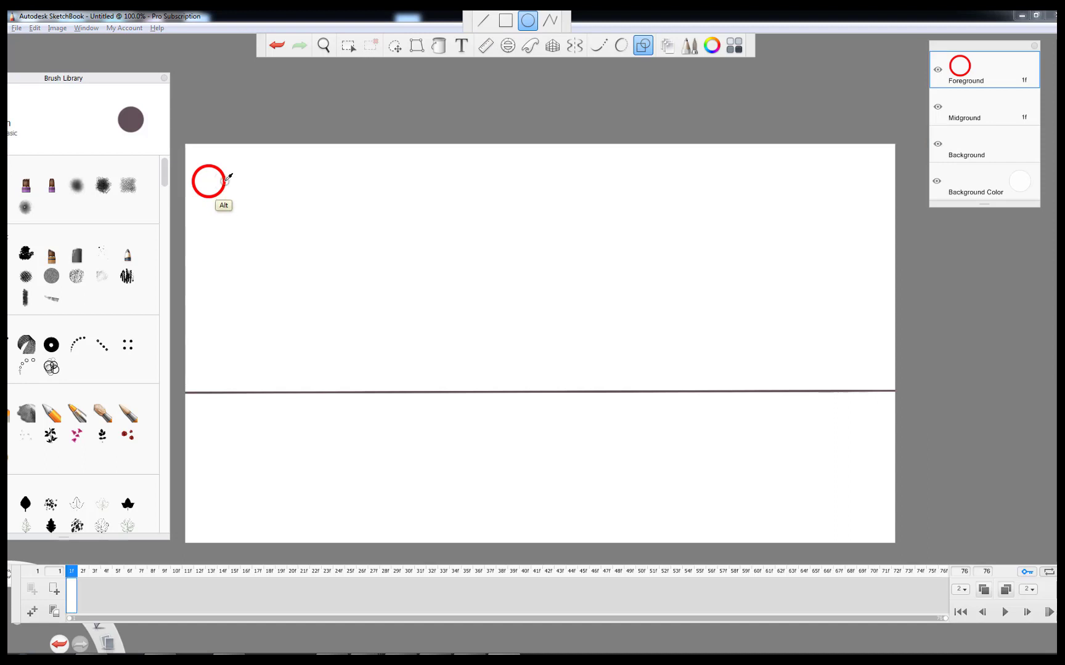
Step: Sample the circle's red and draw a flattened ellipse below the ground line on a new empty keyframe at frame 3
alt+click(225, 181)
key(Right)
key(Right)
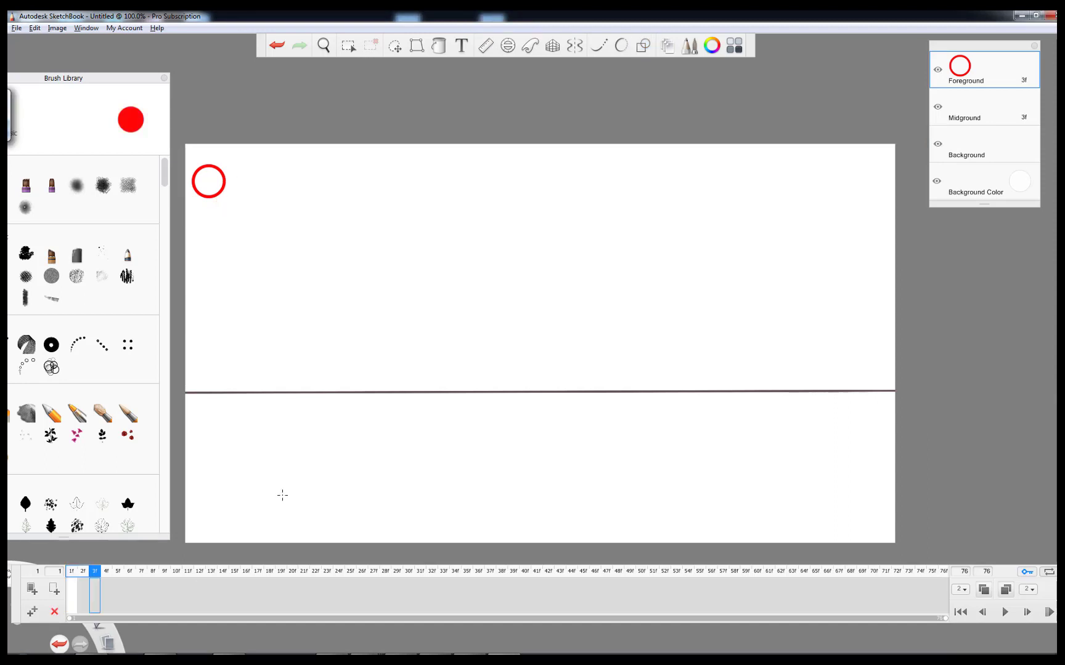
key(Delete)
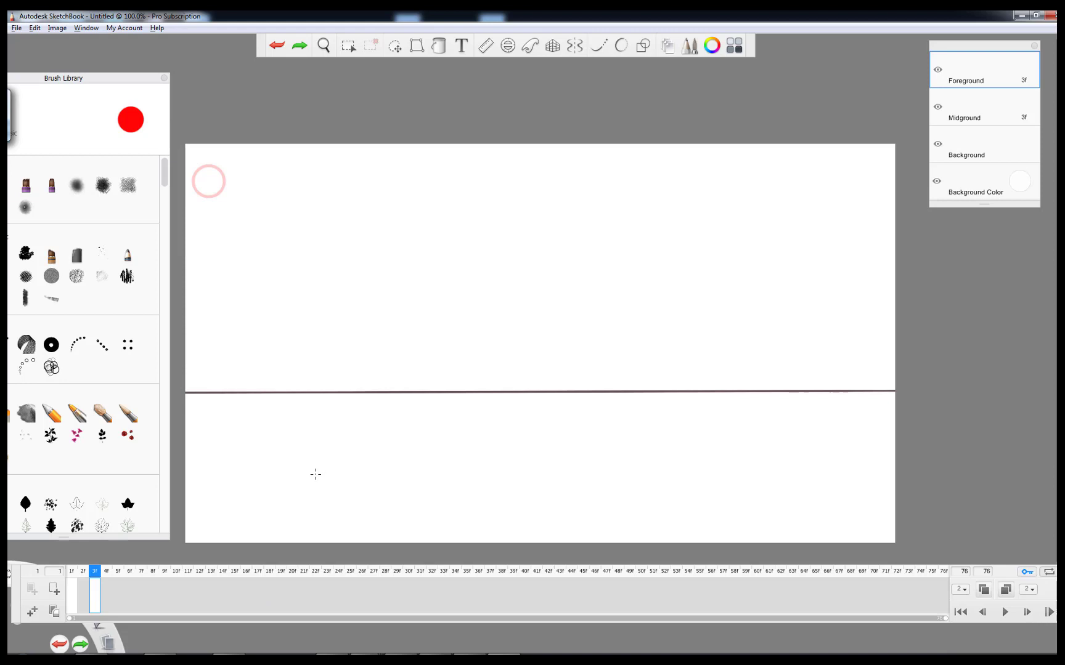
key(o)
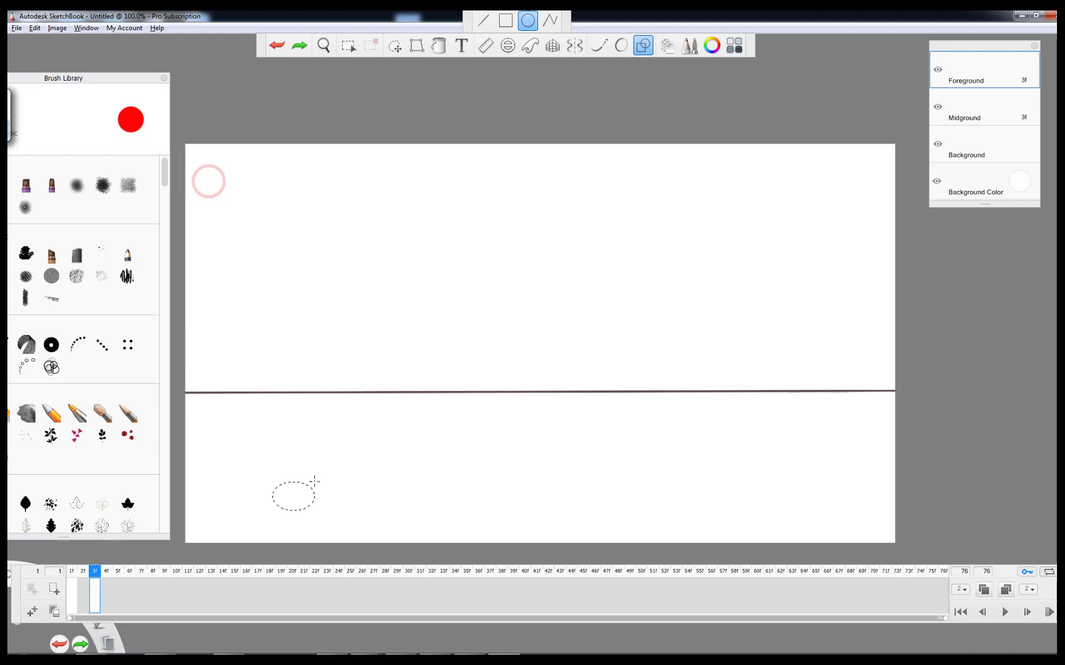
drag(314, 480, 316, 481)
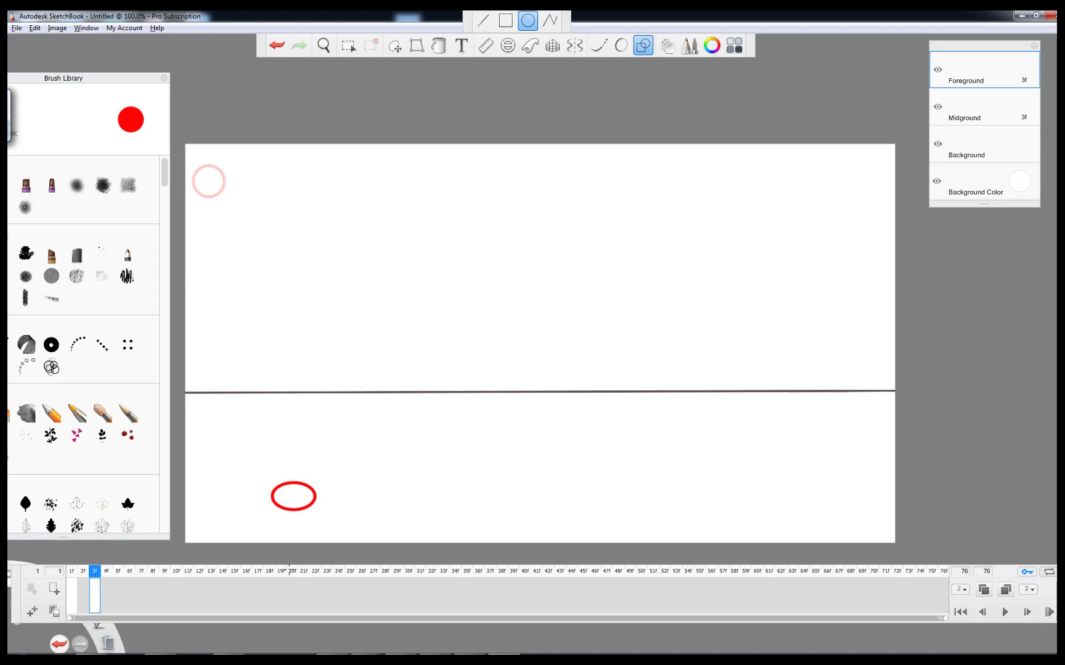
Step: Shift the flattened ellipse slightly to the right on the canvas and move its keyframe to frame 11
click(395, 45)
click(539, 21)
drag(344, 508, 364, 514)
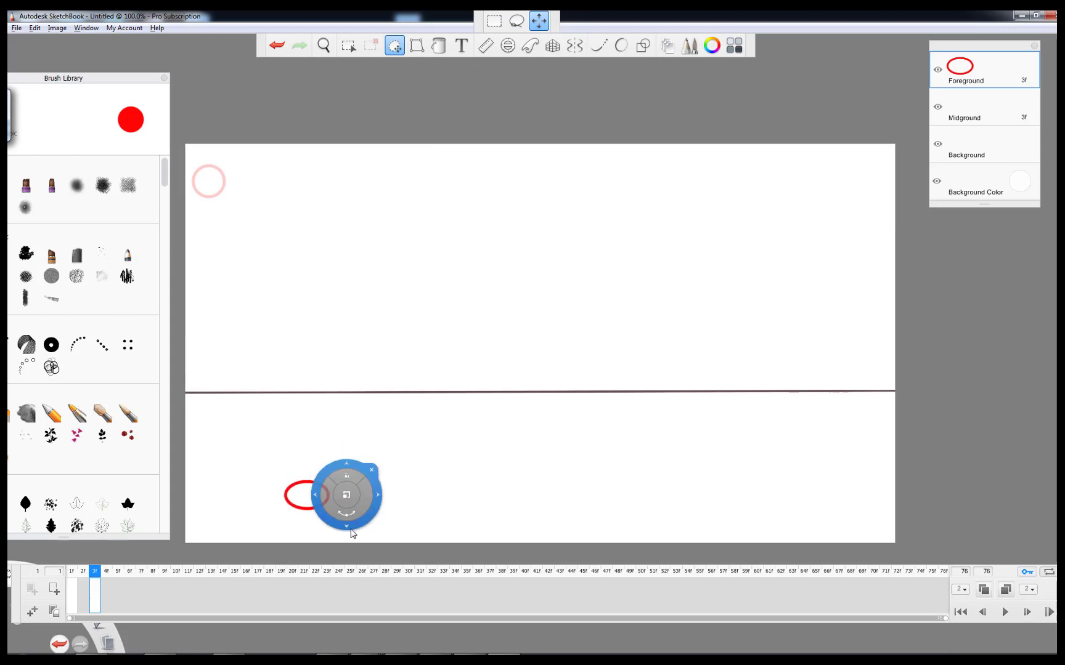
click(372, 470)
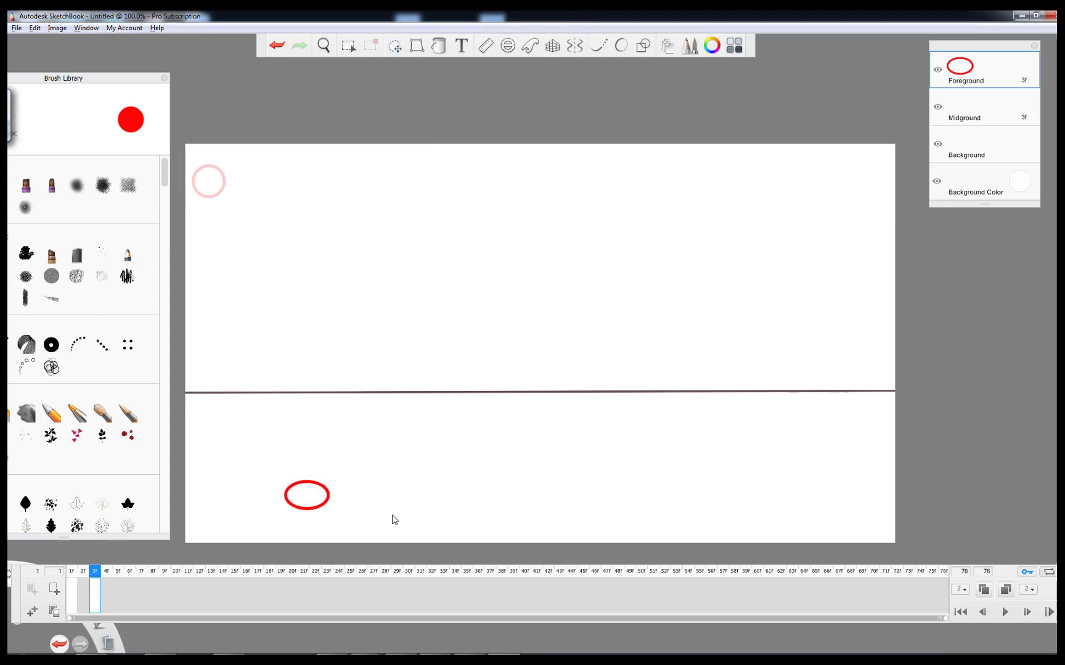
key(v)
drag(425, 468, 423, 468)
key(Escape)
drag(97, 599, 188, 598)
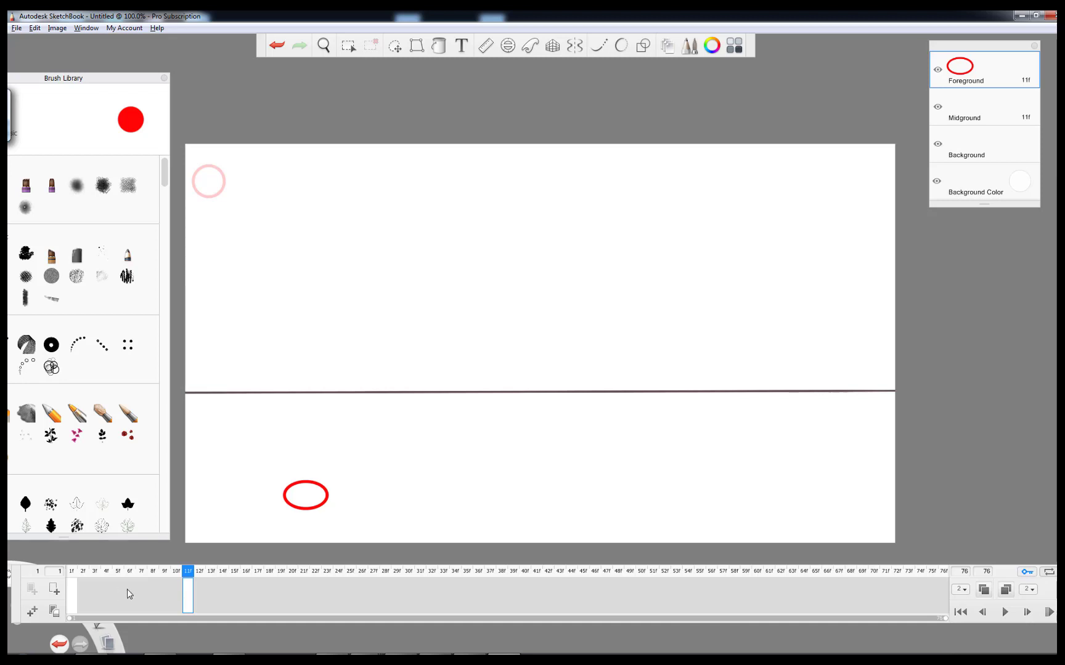
Step: Duplicate the circle keyframe at frame 1 and move the copy to frame 6
click(129, 593)
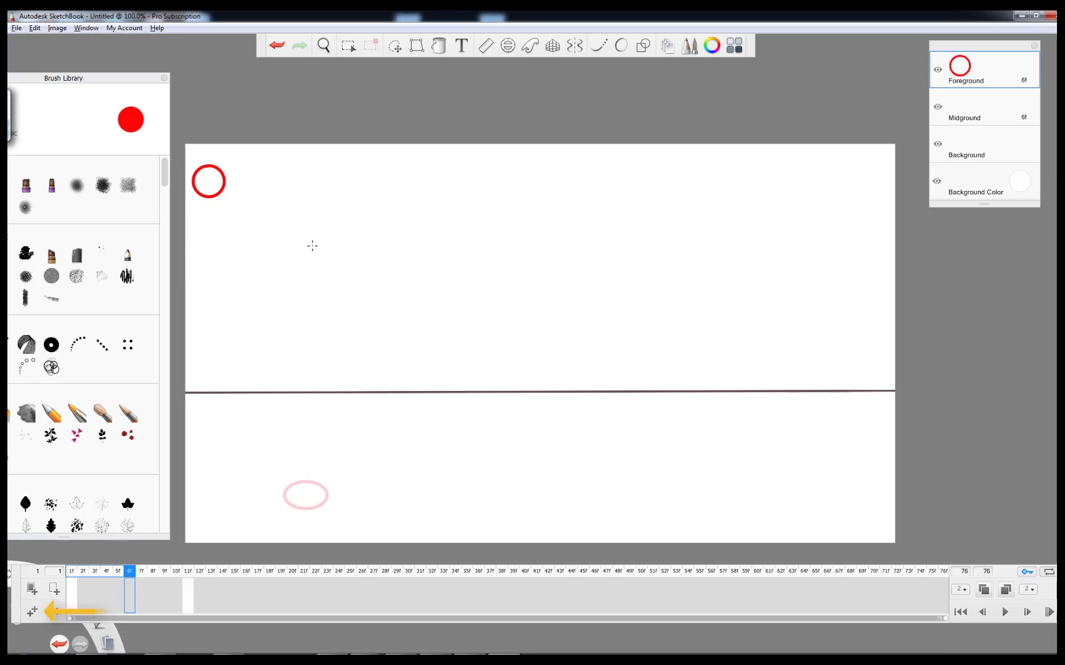
click(72, 599)
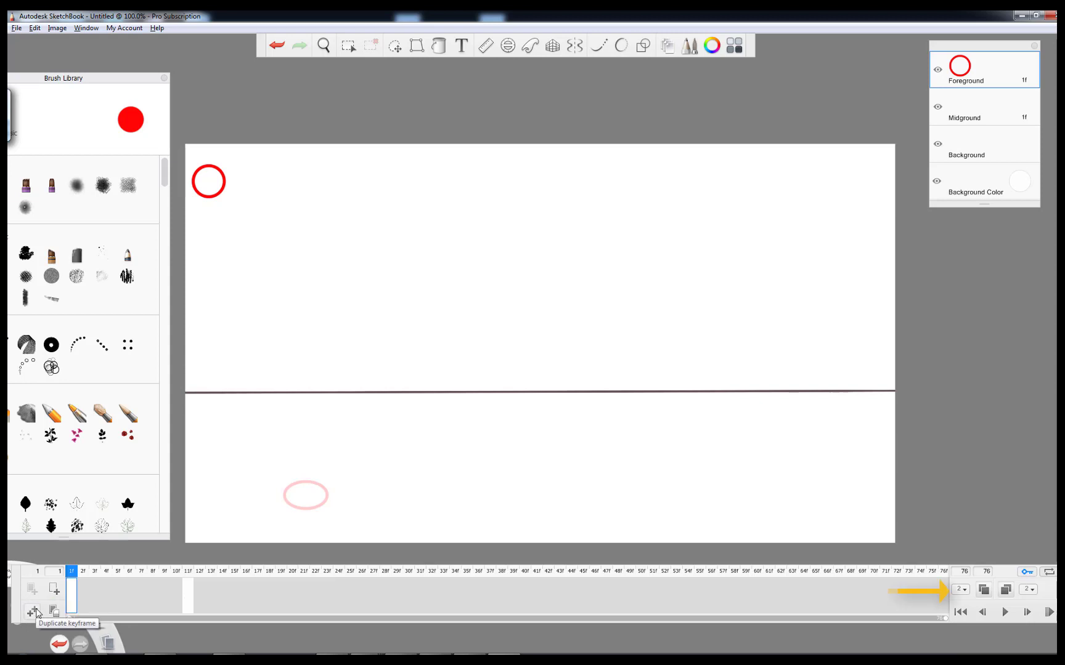
click(32, 612)
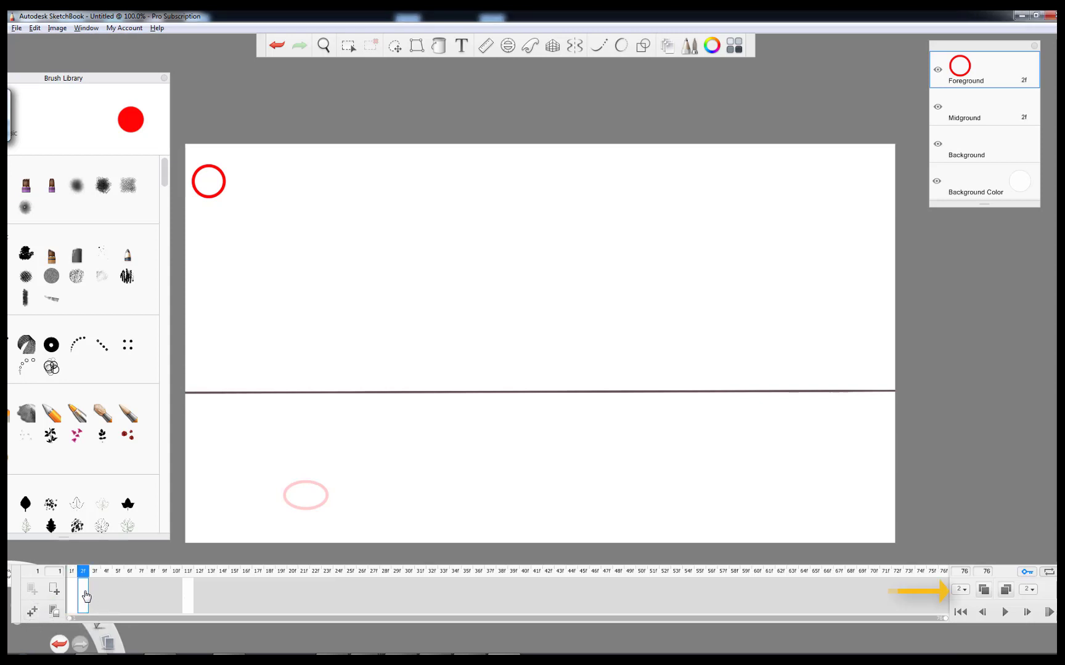
drag(85, 596, 129, 596)
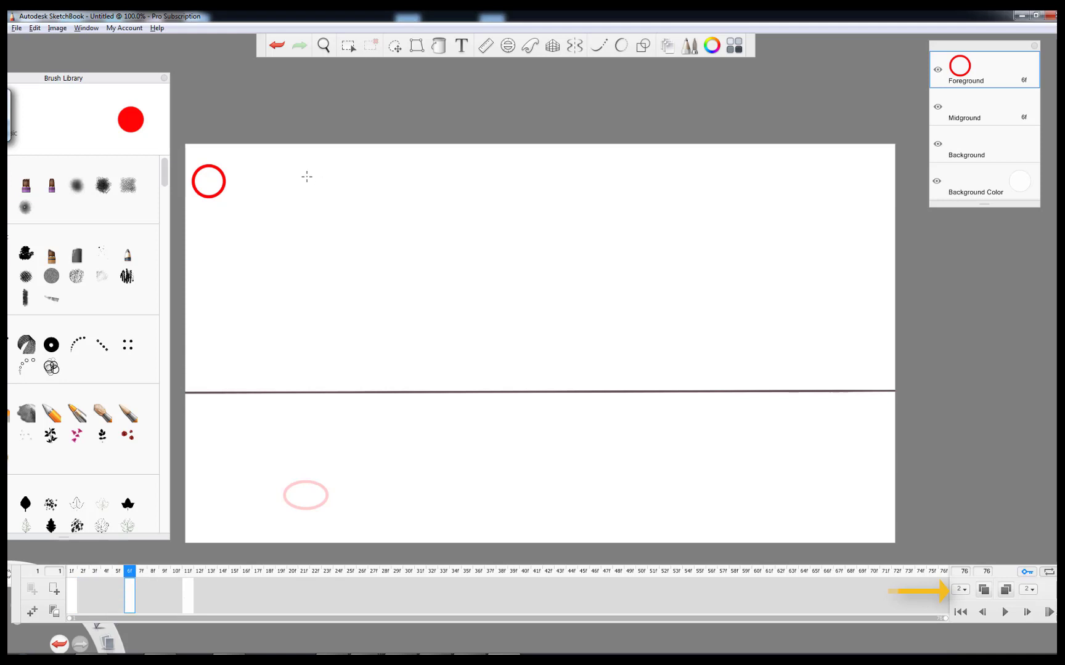
Step: Reposition the frame 6 circle down and right, between the starting circle and the flattened ellipse
click(395, 45)
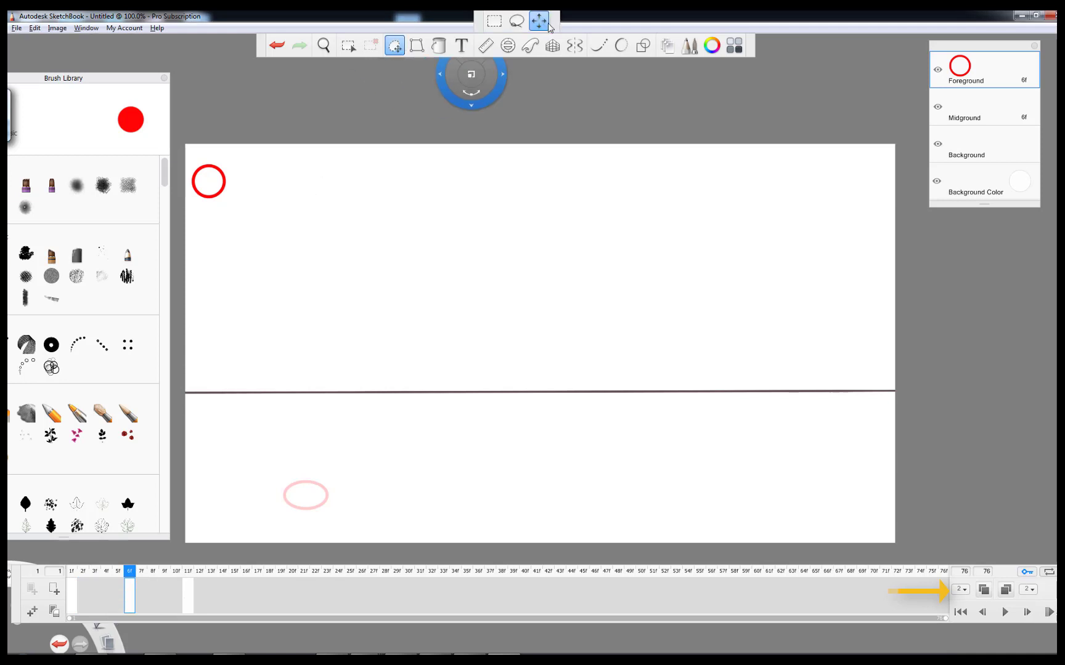
click(492, 23)
key(v)
drag(363, 263, 432, 366)
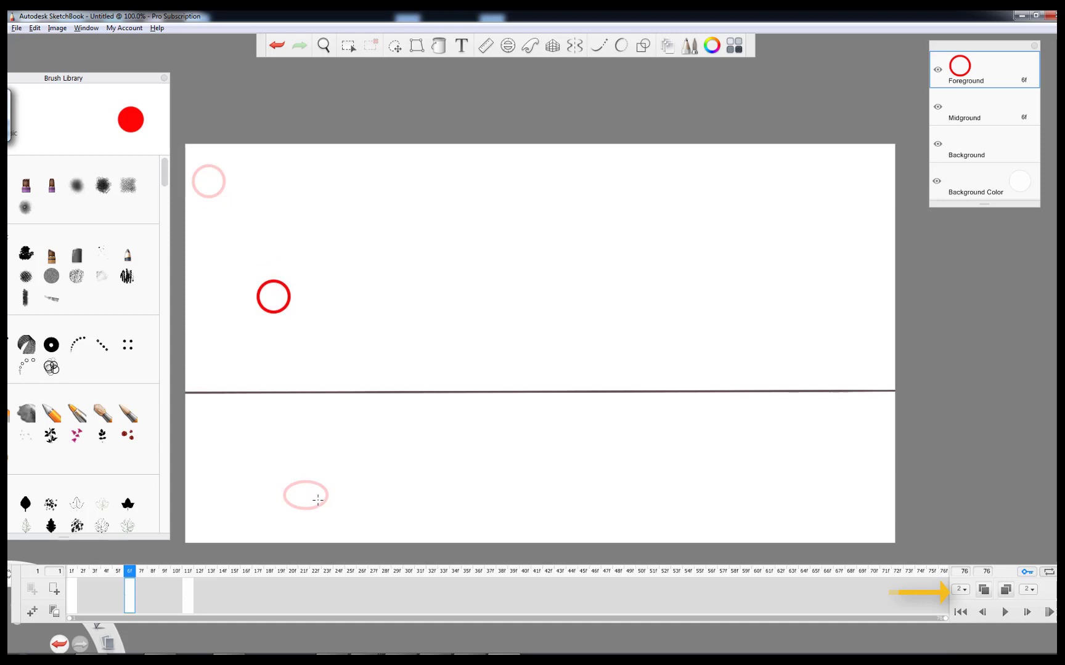
click(965, 592)
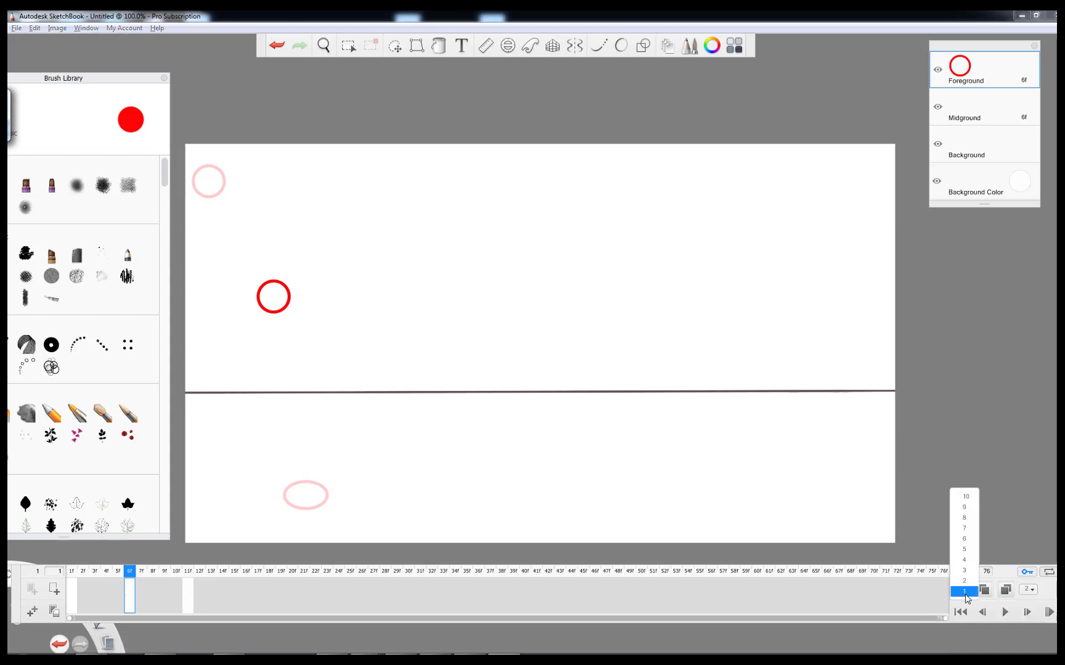
click(975, 588)
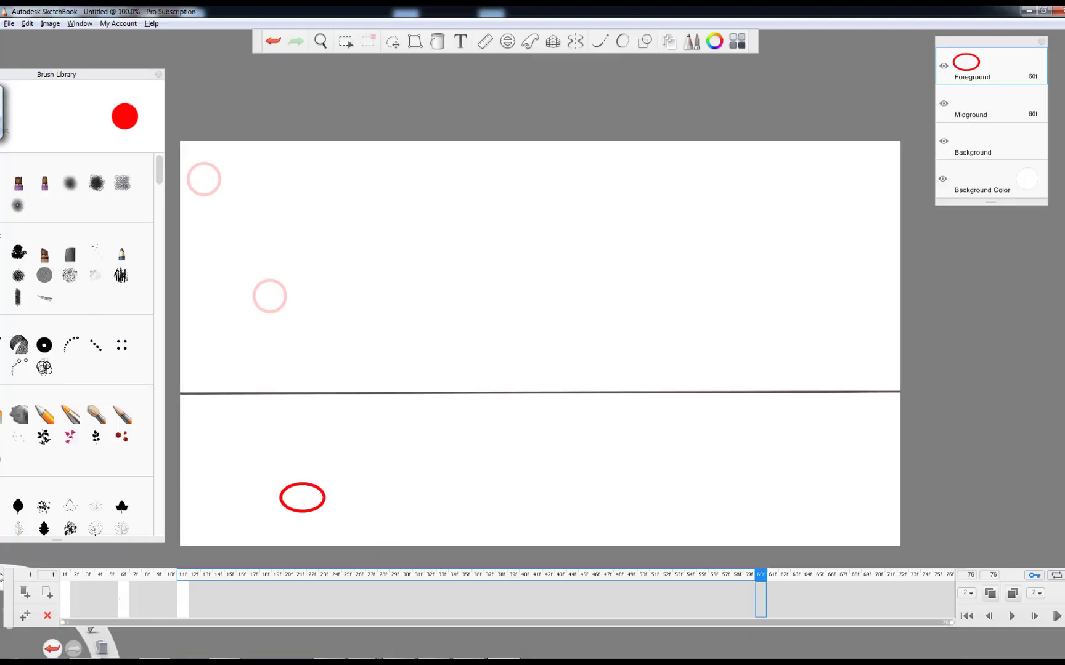
Step: Place copies of the frame 1 circle on keyframes at frames 3 and 4, stepping down and right toward the middle circle
click(65, 601)
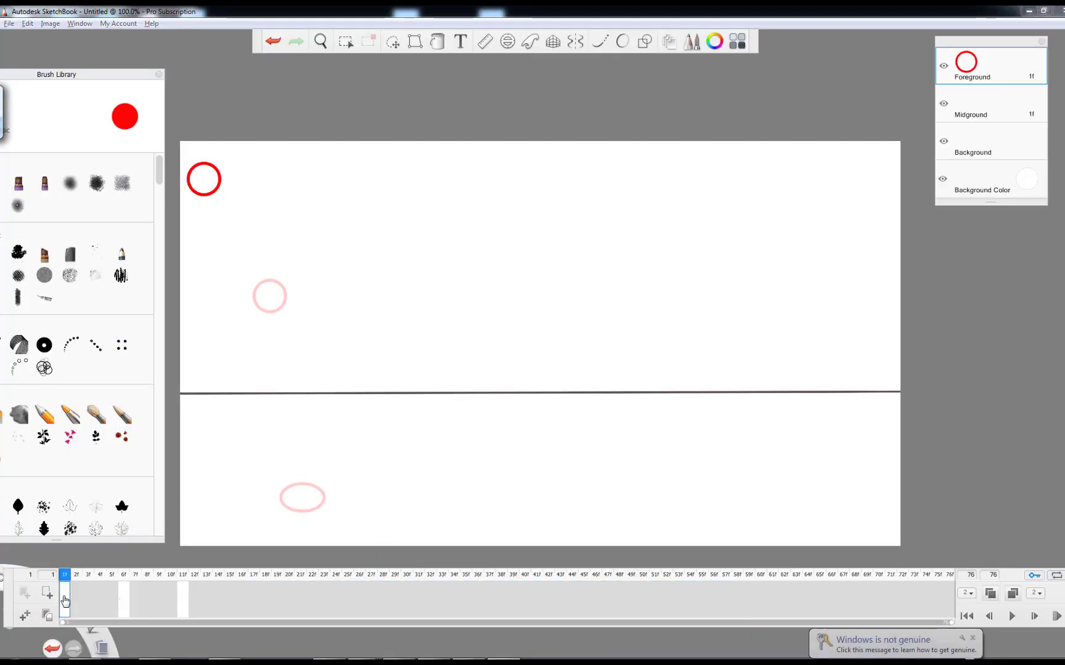
click(77, 601)
click(88, 601)
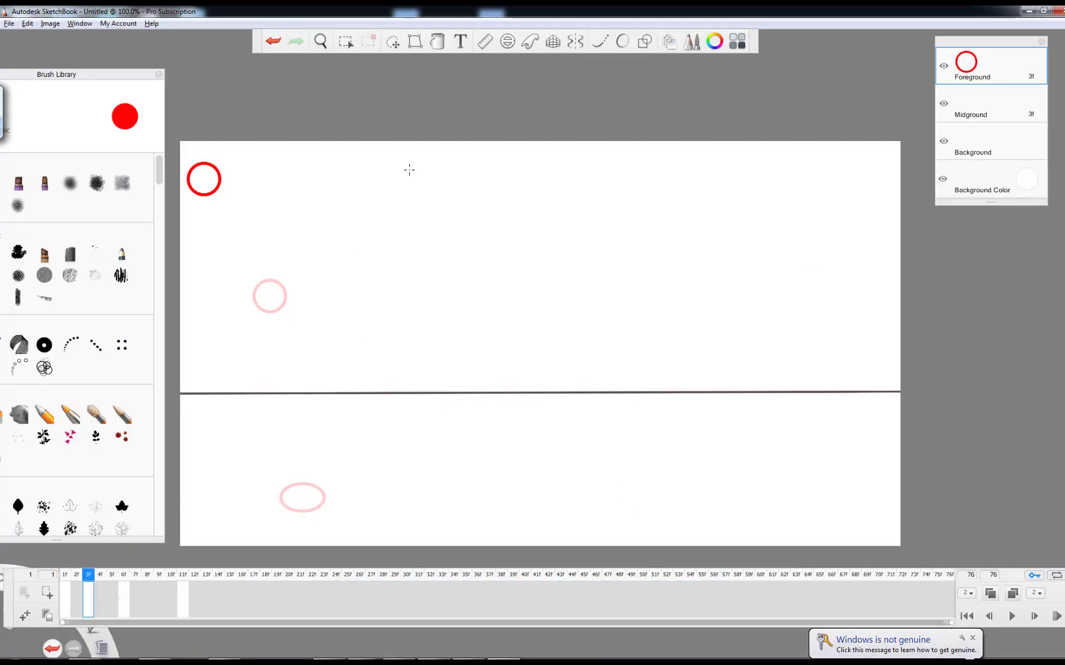
click(392, 41)
drag(251, 228, 296, 239)
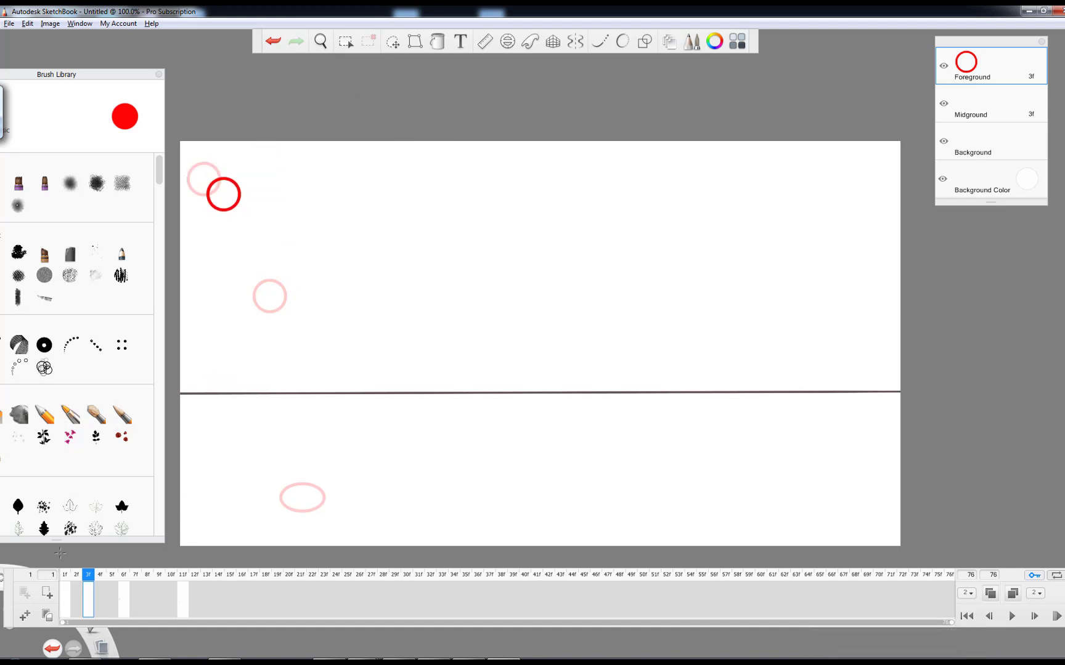
click(99, 601)
drag(244, 207, 277, 242)
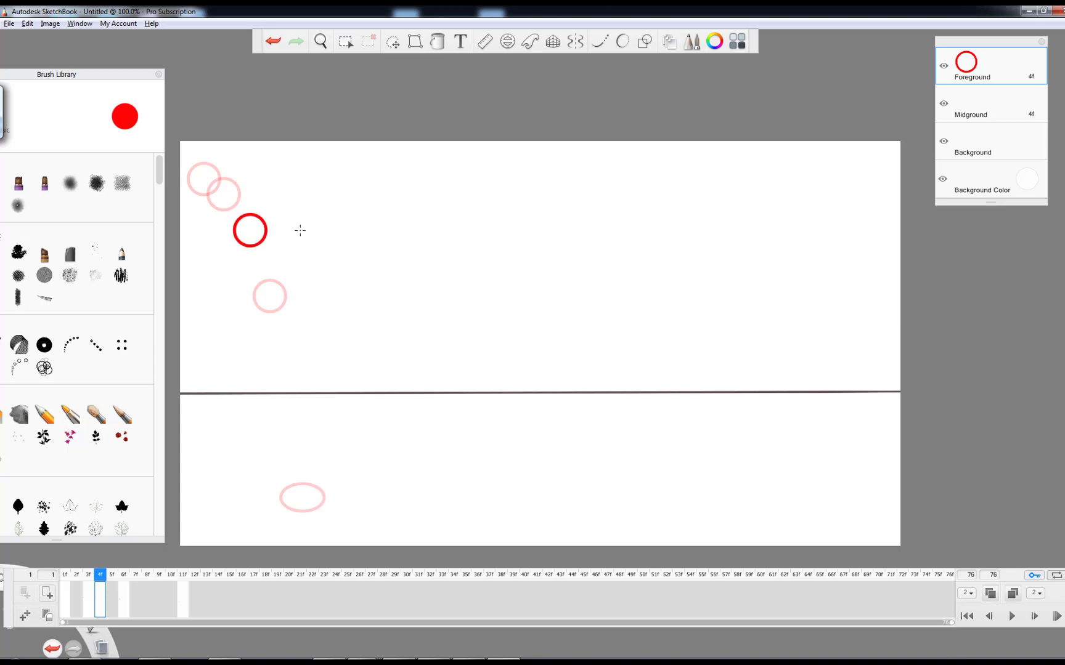
Step: Nudge the middle circle slightly right and add a tilted, vertically stretched ellipse just above the ground line at frame 9
key(v)
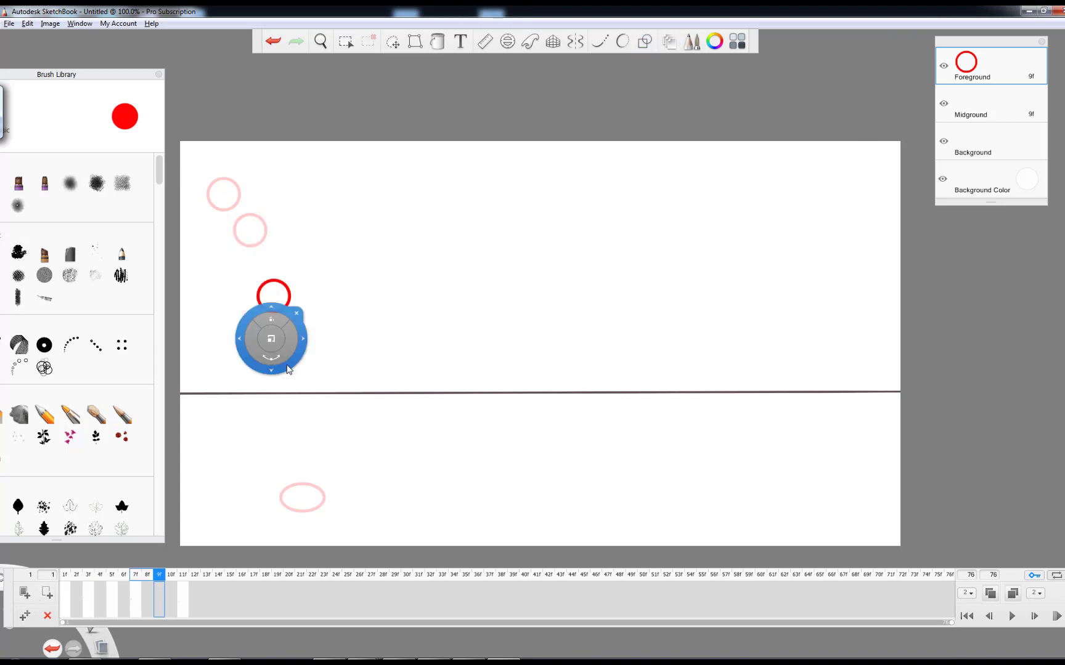
drag(288, 368, 350, 376)
key(v)
key(Escape)
key(v)
key(Escape)
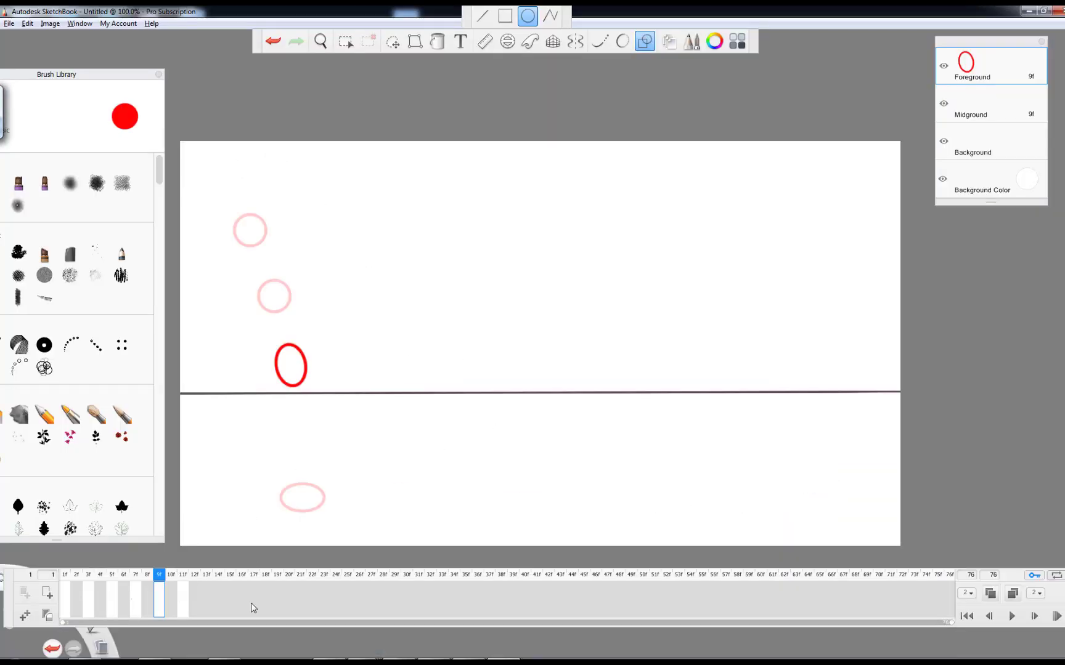
Step: Move the flattened ellipse's keyframe to frame 13 and draw a tall, narrow ellipse below the ground line at frame 11
drag(185, 598, 204, 634)
click(186, 615)
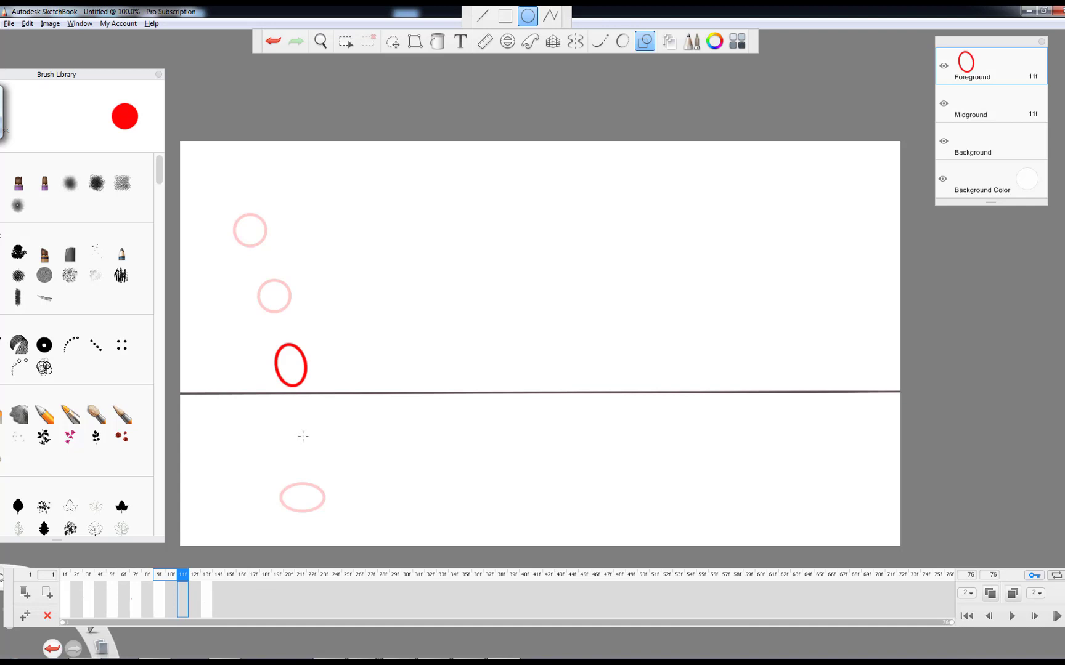
drag(303, 436, 316, 425)
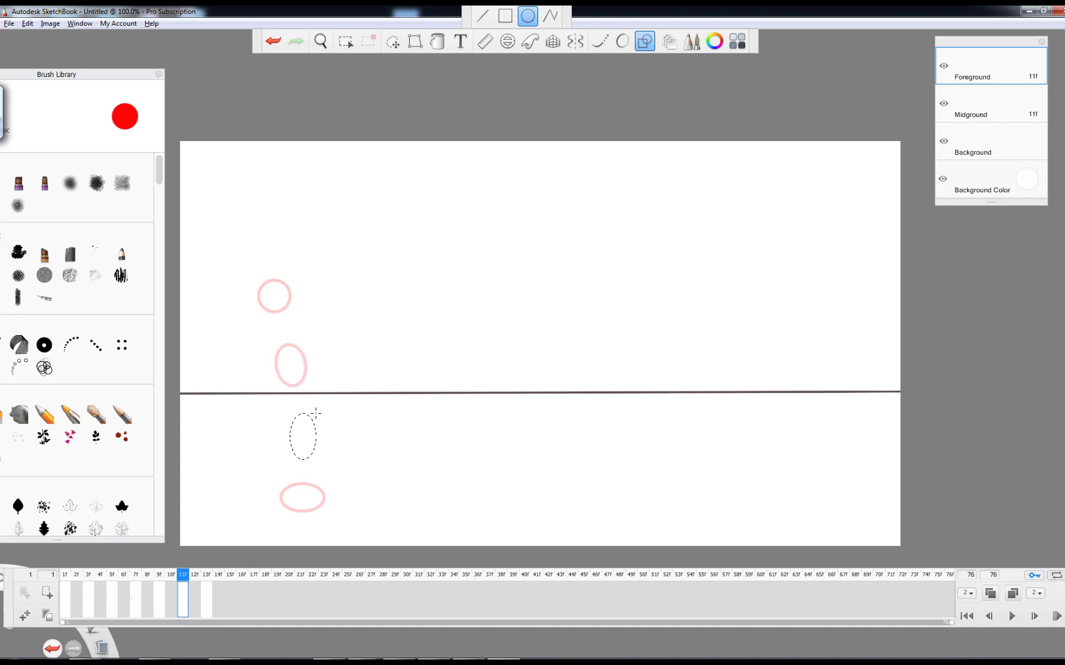
drag(316, 414, 316, 414)
Step: Tilt and lower the tall ellipse at frame 11, and shift the flattened ellipse at frame 13 slightly right
mouse_move(503, 662)
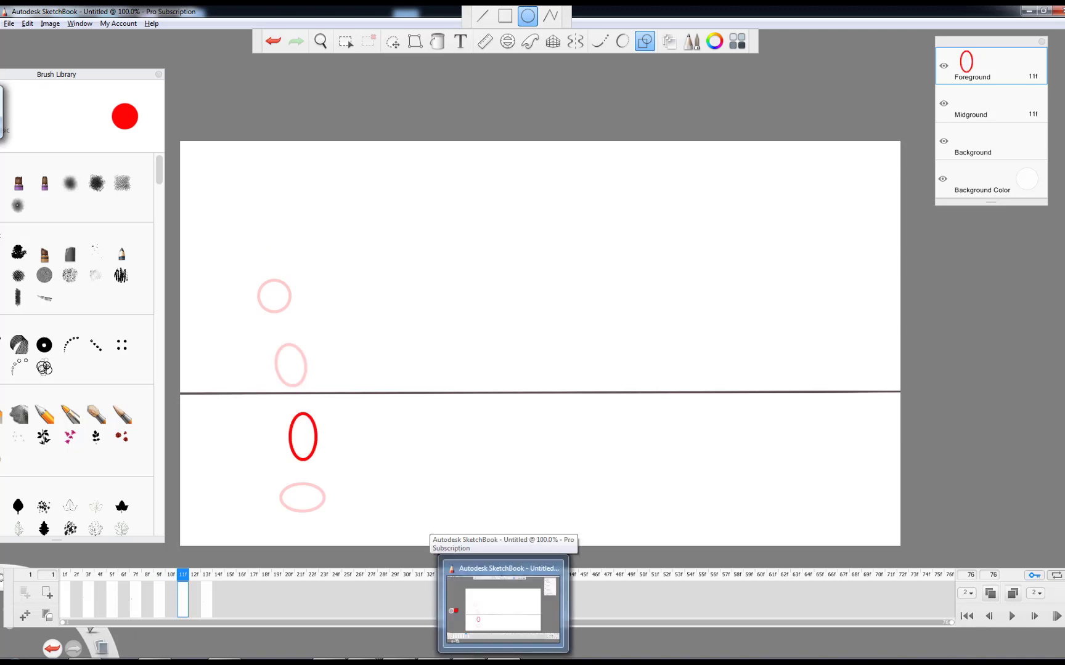
click(393, 41)
drag(349, 439, 346, 451)
click(159, 599)
click(206, 599)
click(392, 42)
drag(356, 500, 364, 499)
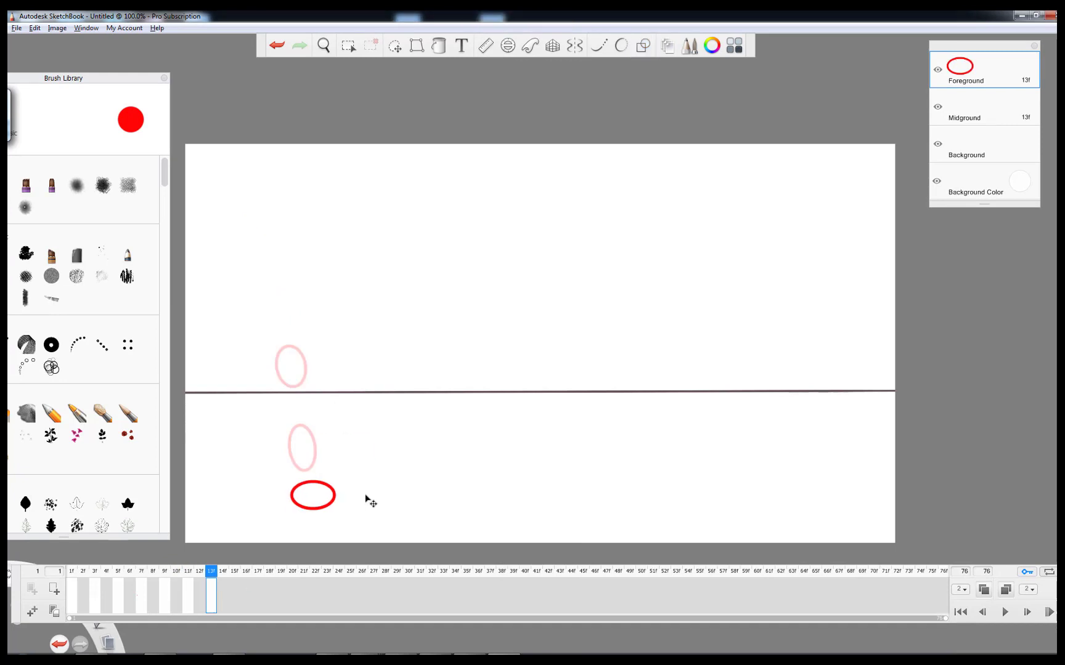
Step: Add a tall ellipse tilted the opposite way at frame 15 and a copy of the frame 1 circle on the ground line at frame 17
key(o)
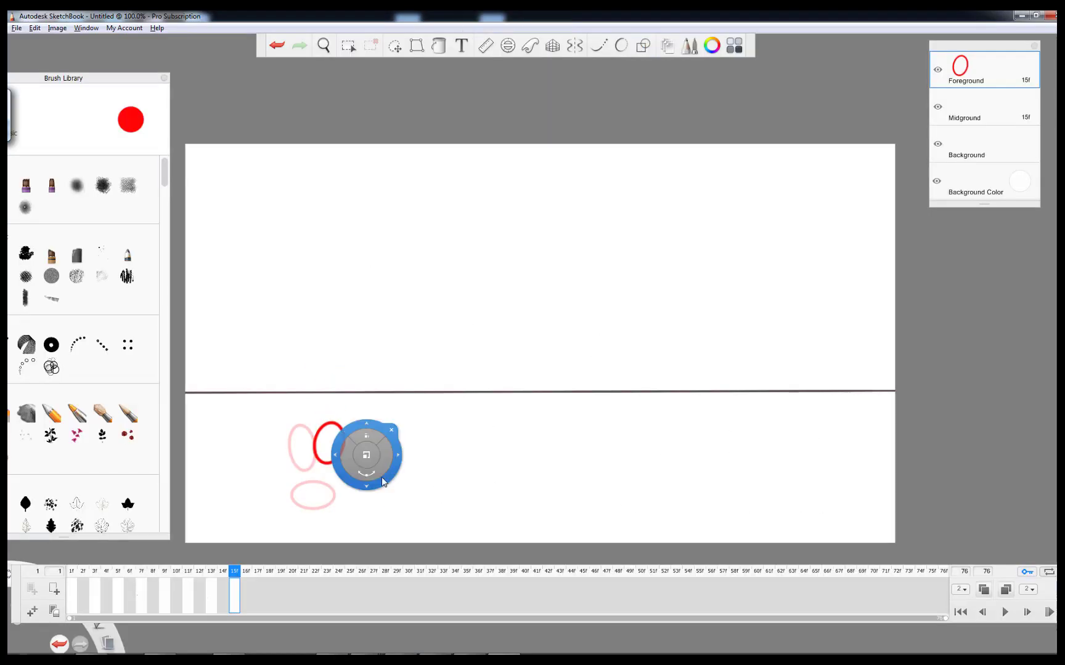
key(o)
click(72, 596)
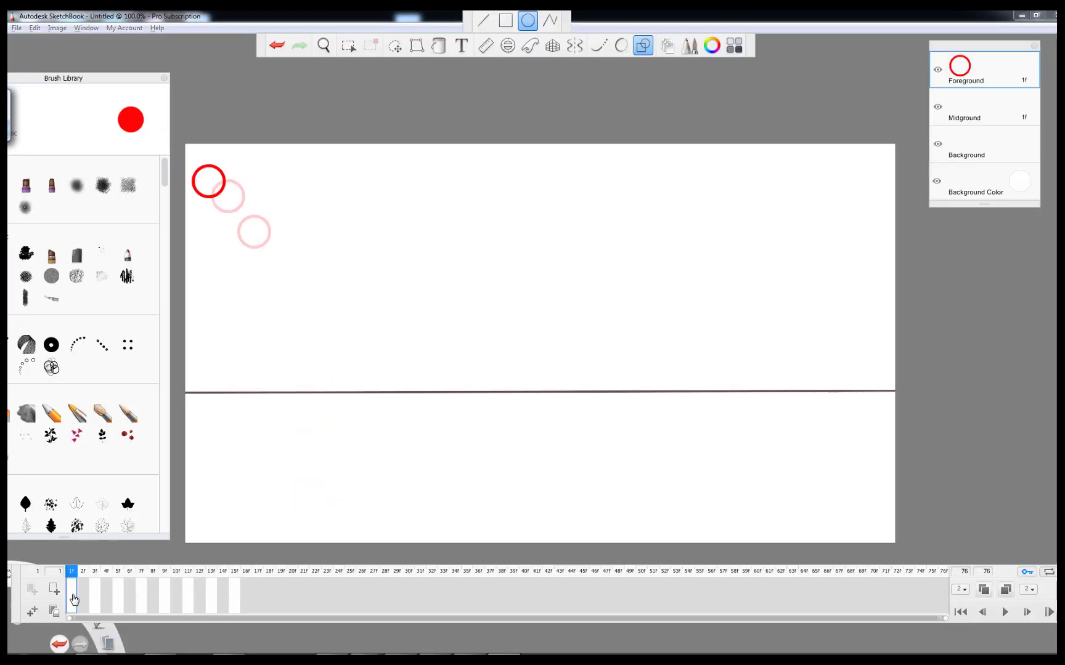
click(258, 596)
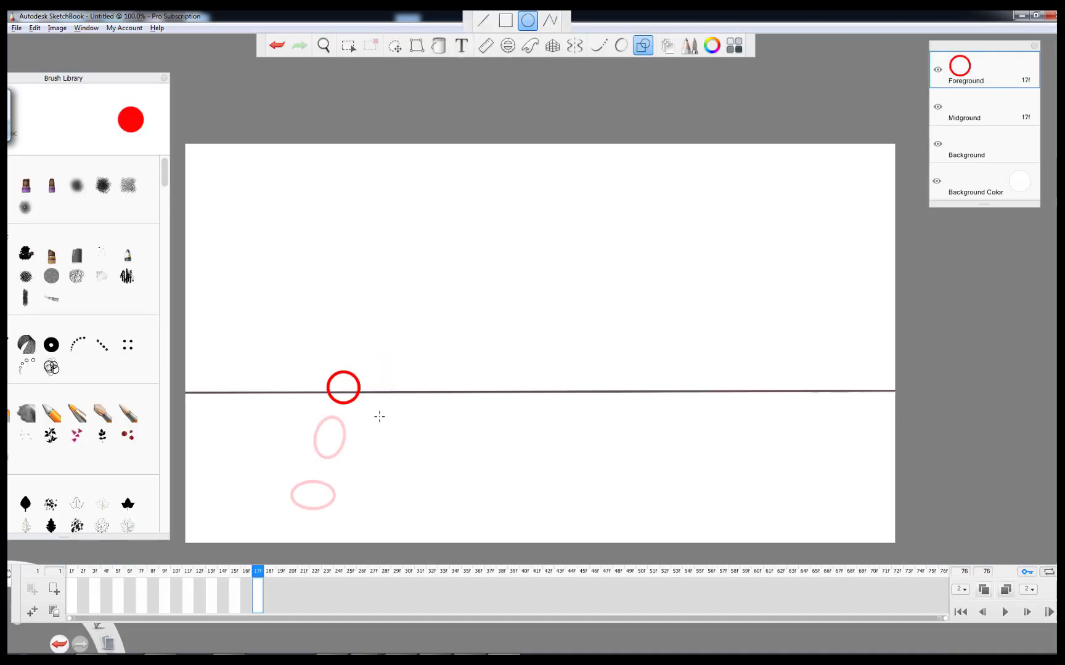
Step: Continue the circle keyframes on every second frame up to 31, placing the copies along a low rising and falling rebound arc
key(v)
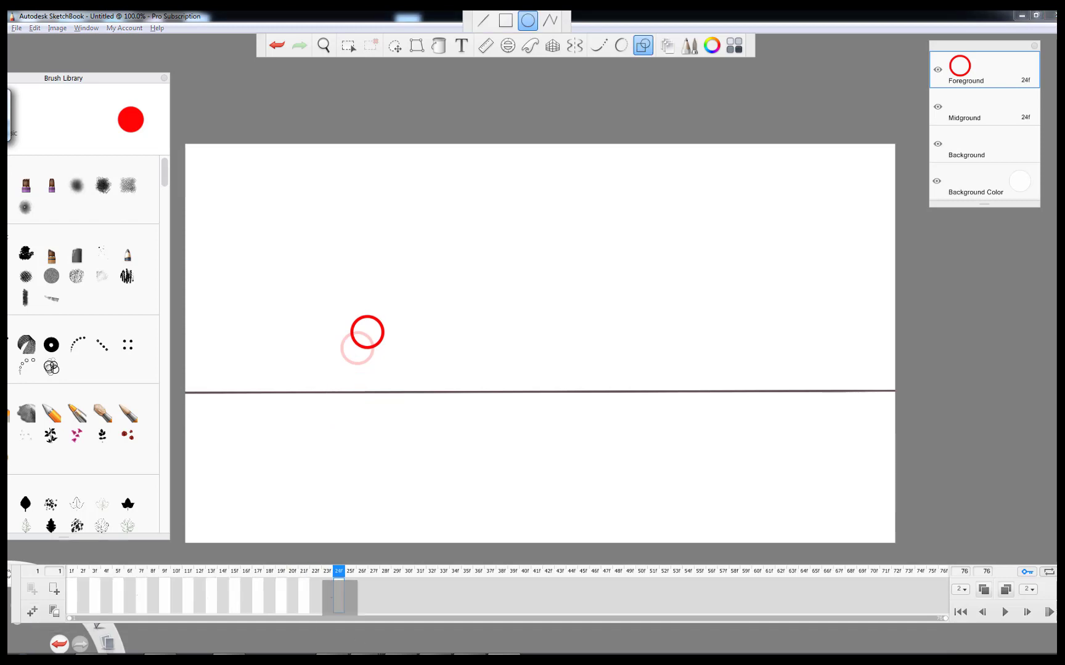
drag(400, 331, 435, 334)
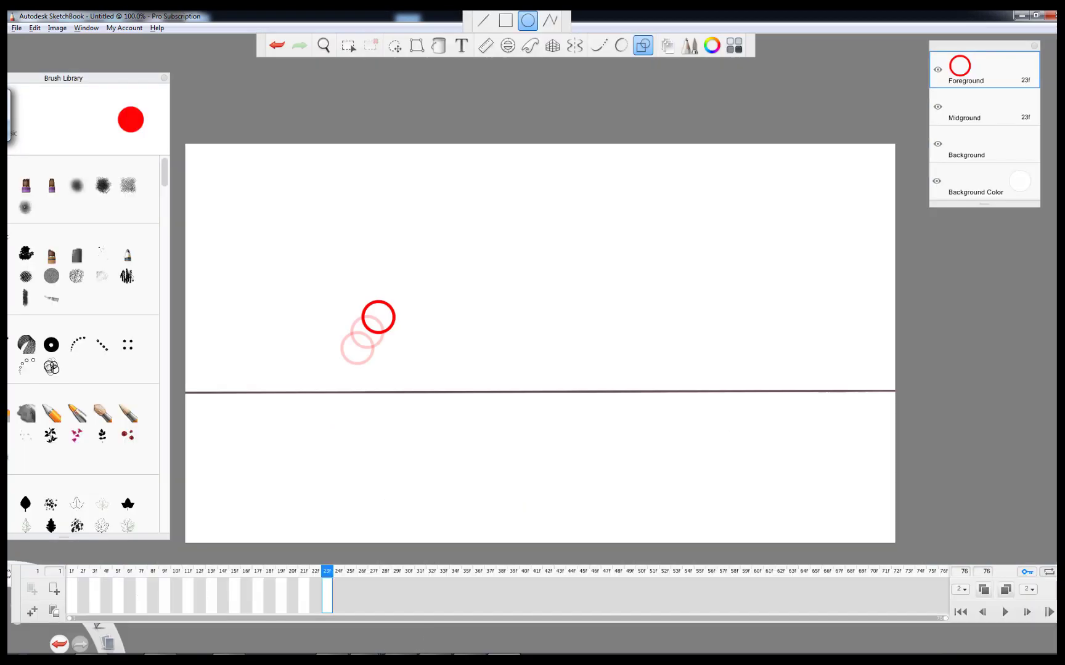
key(period)
drag(412, 323, 435, 359)
key(period)
key(period)
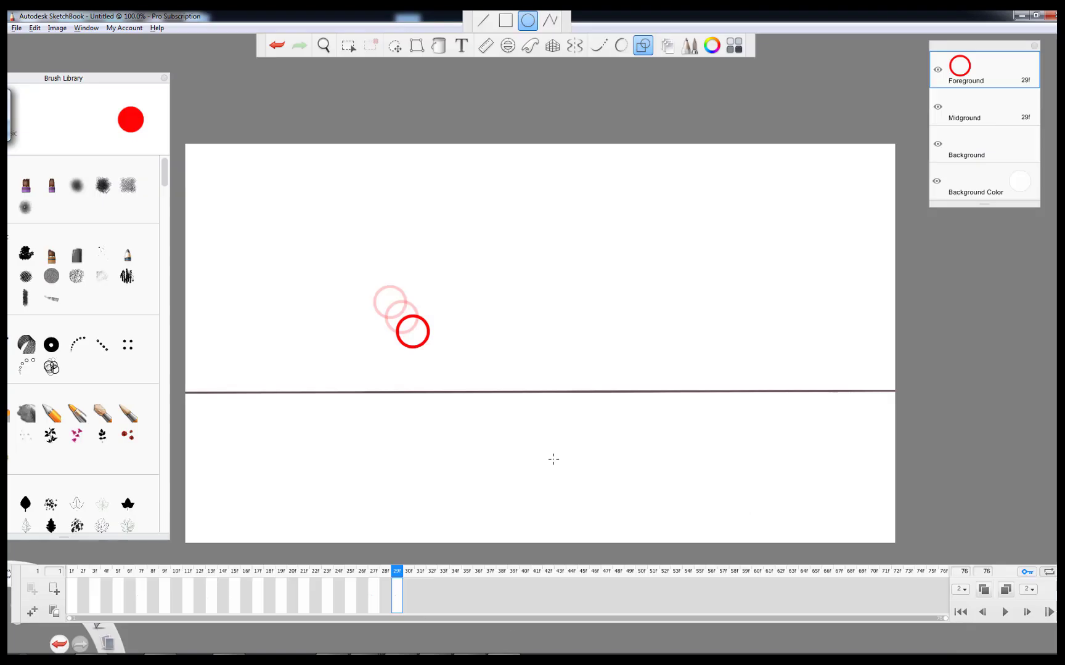
key(period)
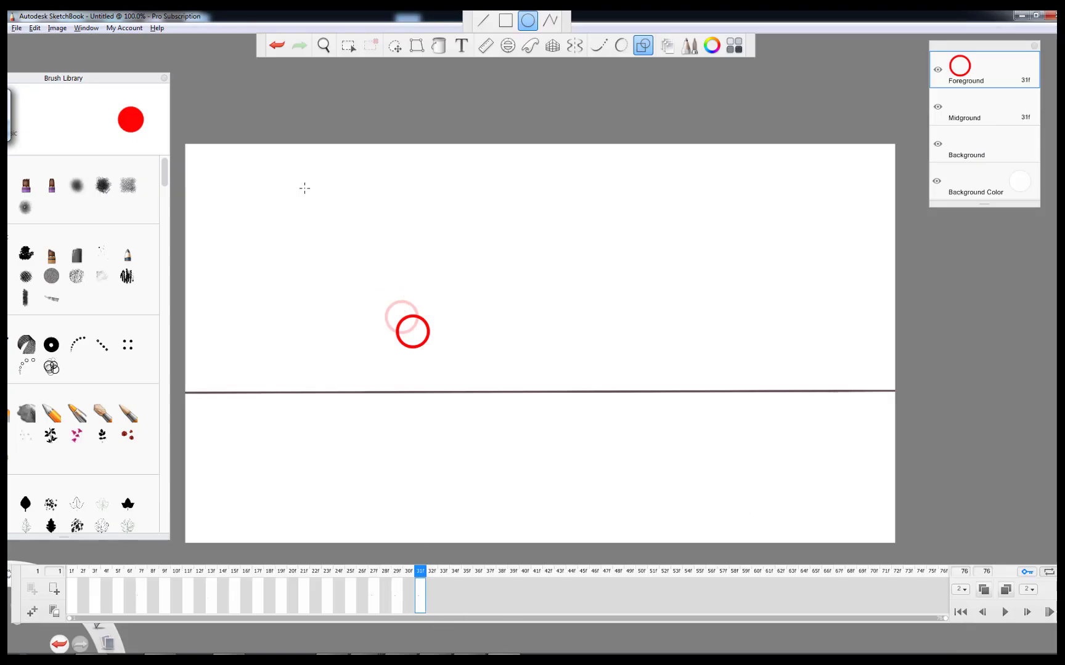
drag(555, 302, 575, 345)
Step: Copy the tall ellipse from frame 11 to frame 33 below the rebound arc, and duplicate the flattened frame 13 ellipse to frame 35
click(187, 597)
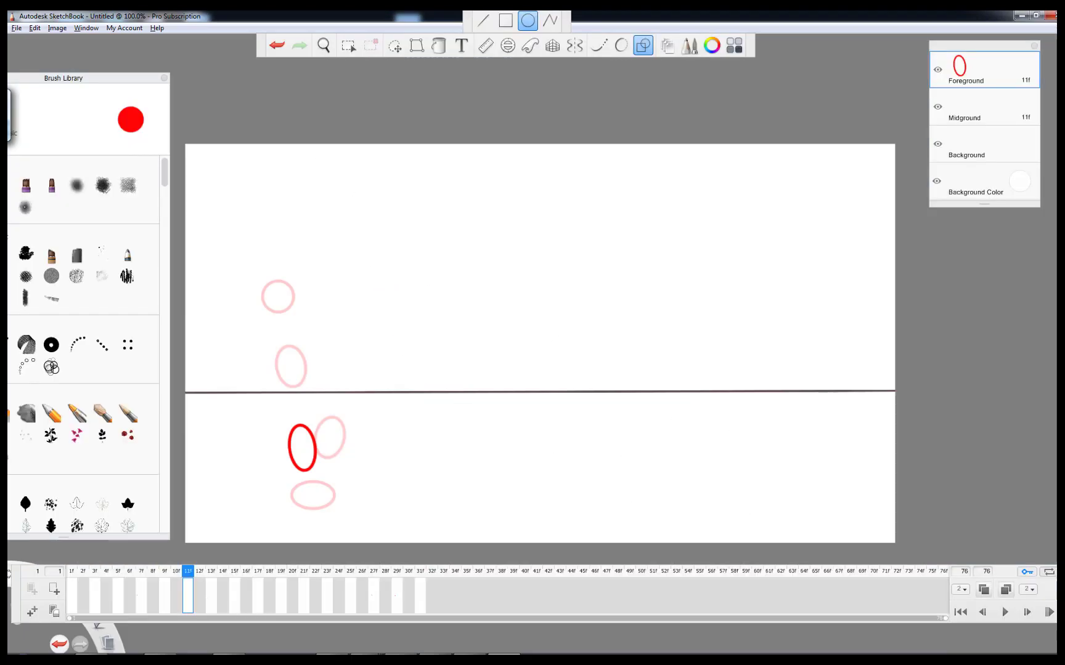
click(199, 596)
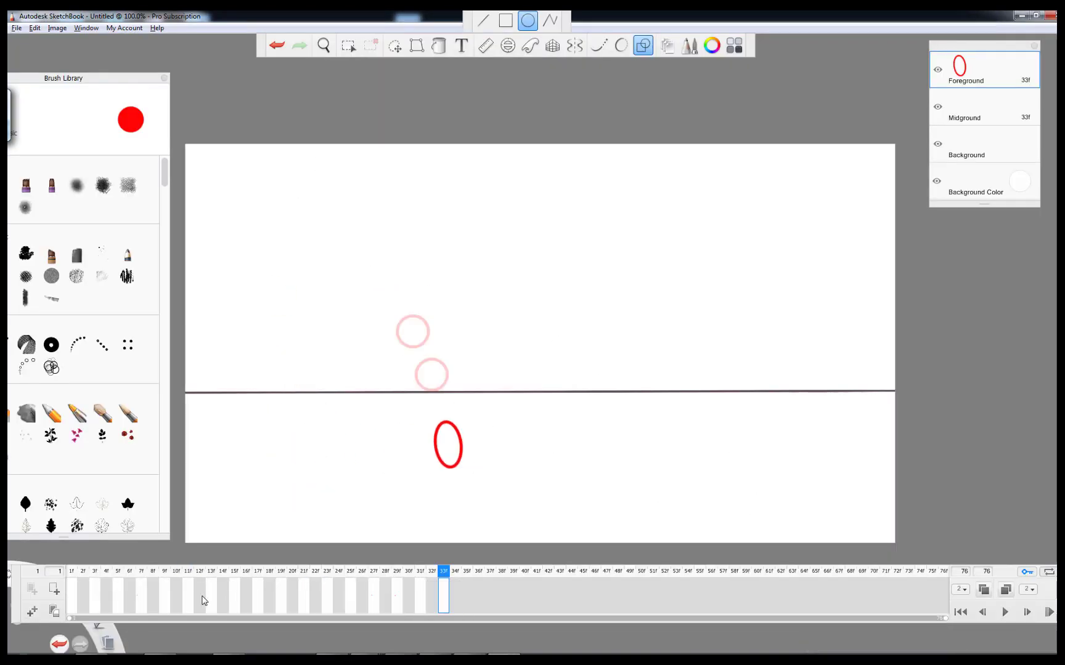
click(211, 602)
click(223, 601)
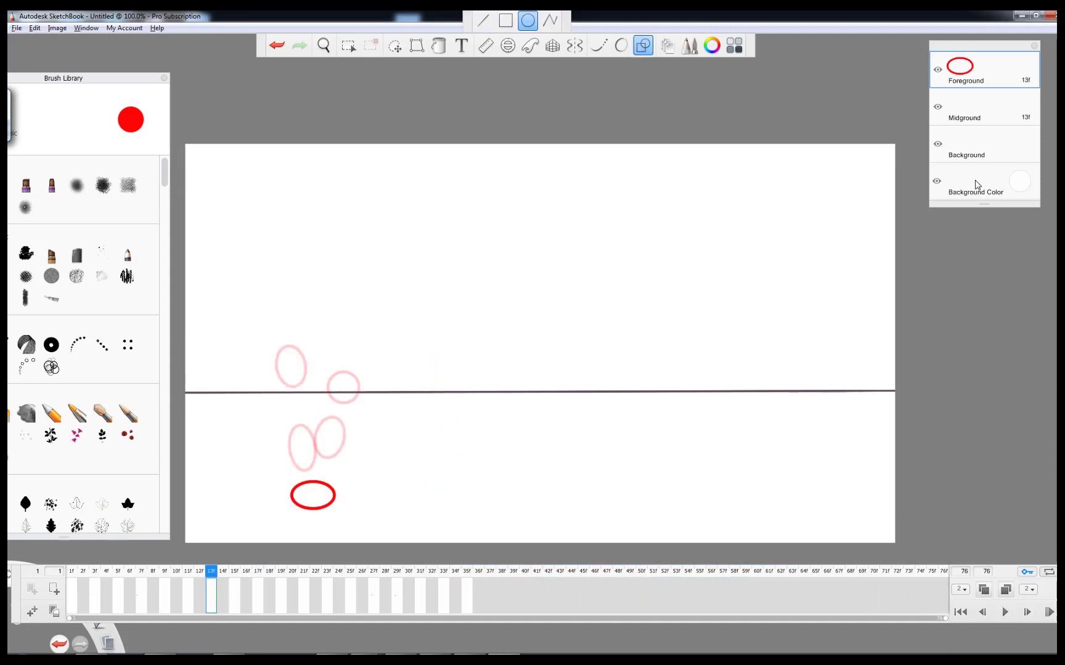
Step: Draw a straight horizontal ground line with the Ruler across the lower part of the canvas on the Background layer
click(973, 152)
click(486, 45)
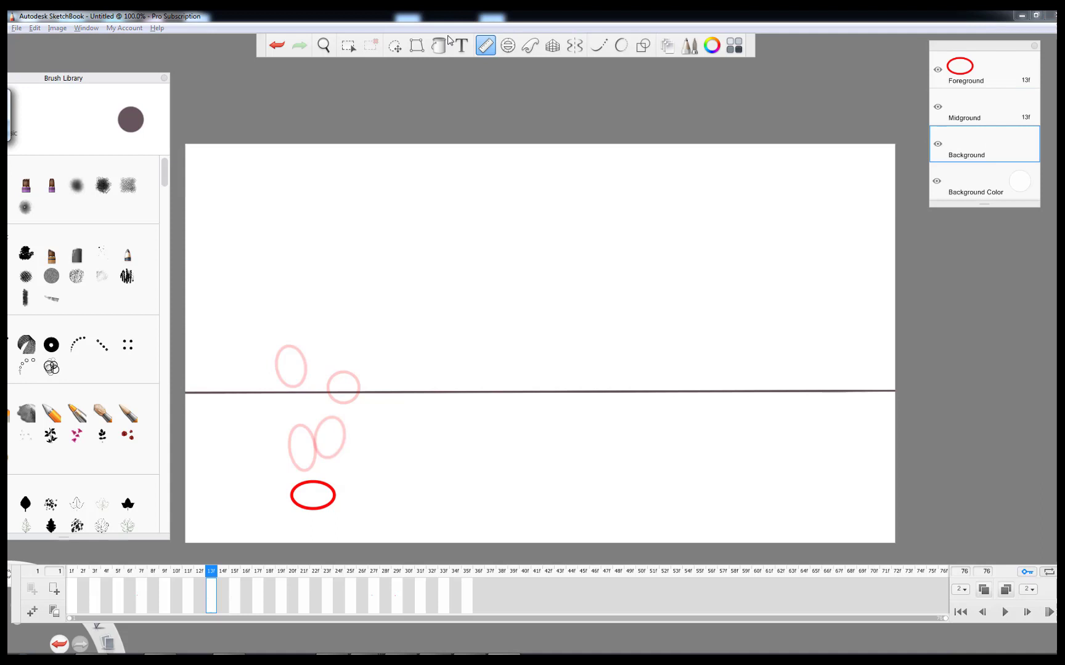
drag(502, 415, 502, 532)
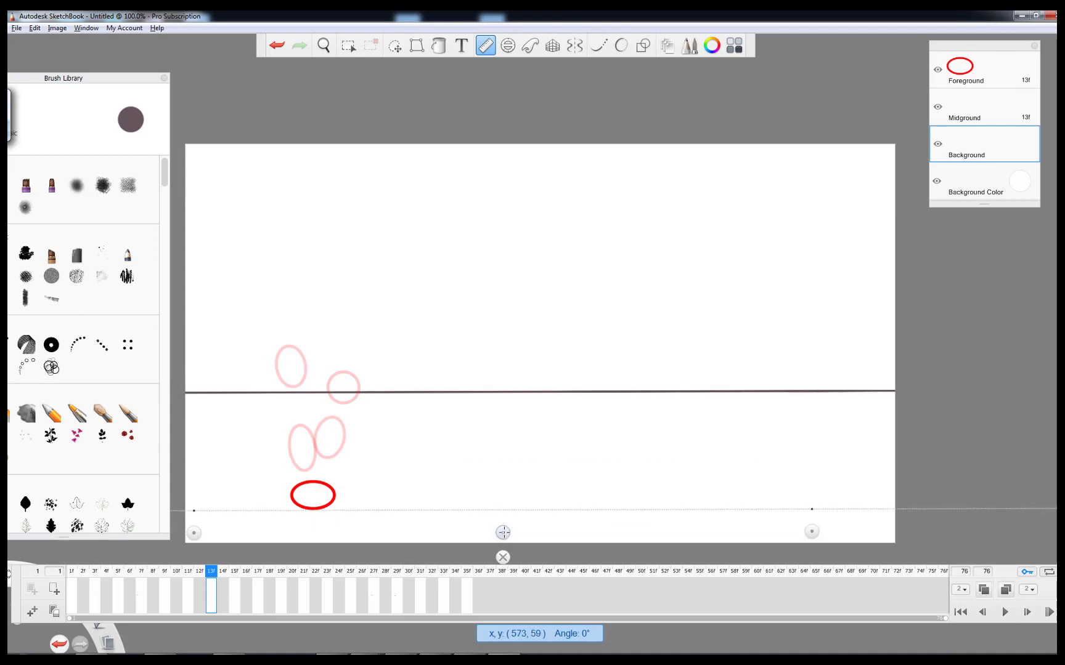
drag(205, 504, 876, 518)
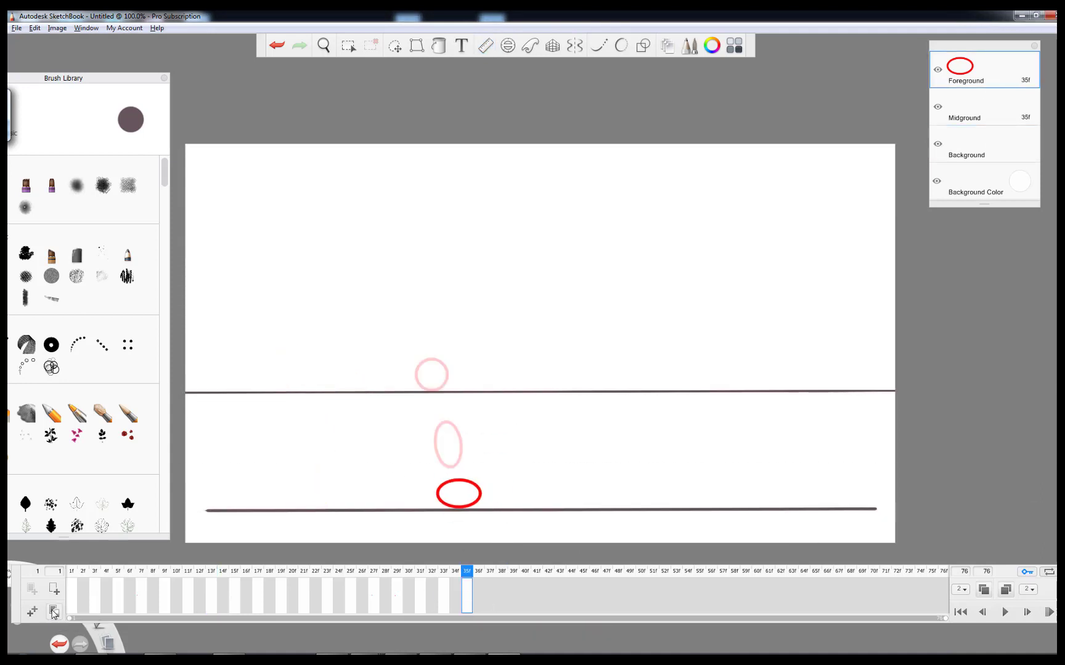
Step: Make a less flattened, rounder ellipse resting on the lower ground line at frame 37 and use it to replace the ellipse at frame 35
click(491, 595)
click(643, 46)
alt+click(476, 484)
click(490, 595)
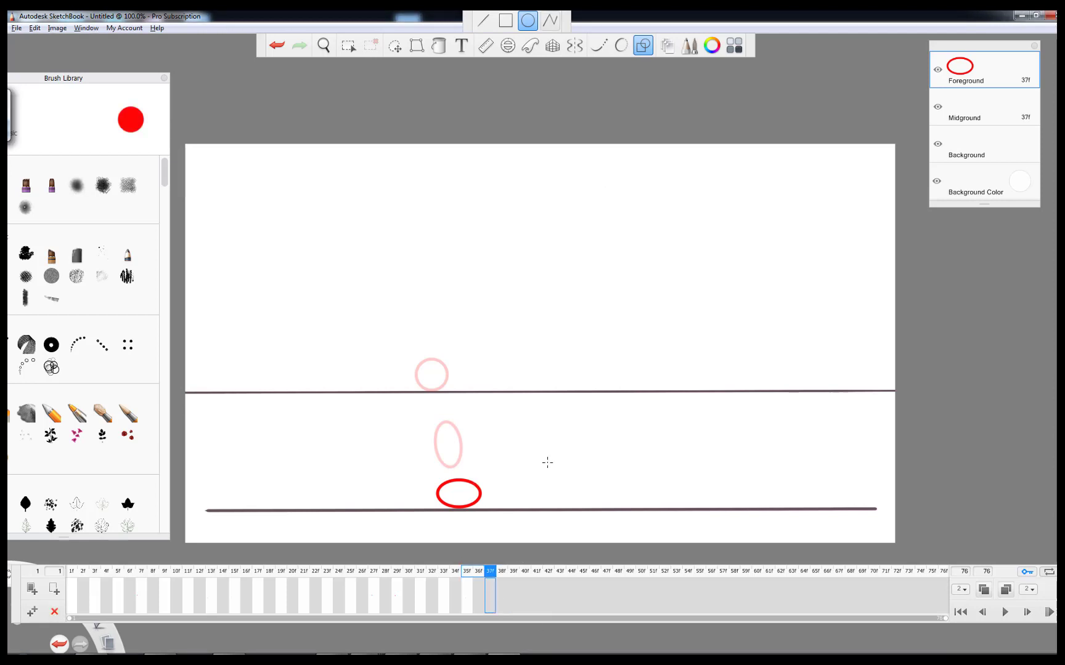
drag(507, 476, 550, 512)
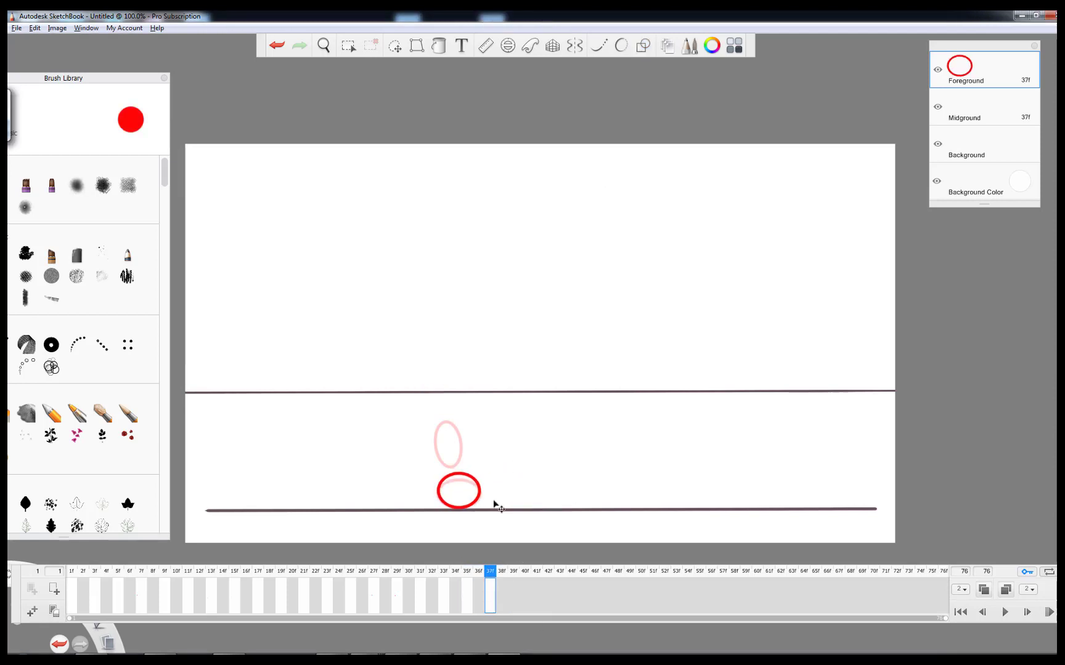
click(643, 45)
click(54, 611)
click(445, 601)
Step: Copy the frame 35 ellipse to frame 37, turn it upright with a slight leftward tilt, and place it over the frame 33 ellipse
click(490, 595)
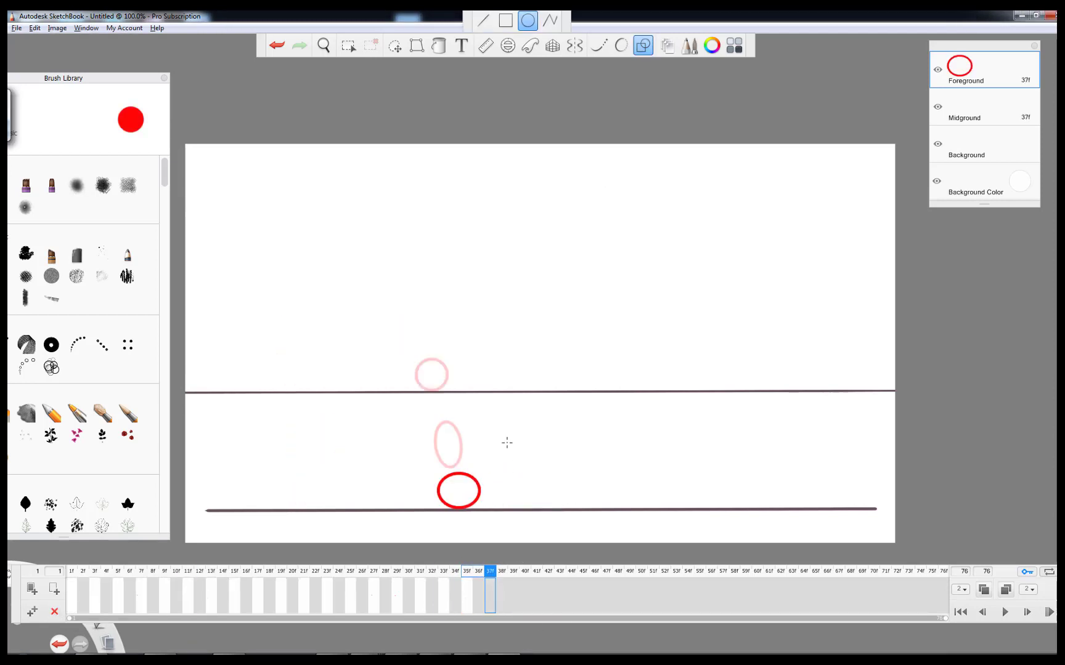
mouse_move(505, 440)
mouse_down()
mouse_move(521, 419)
mouse_move(449, 444)
mouse_up()
key(v)
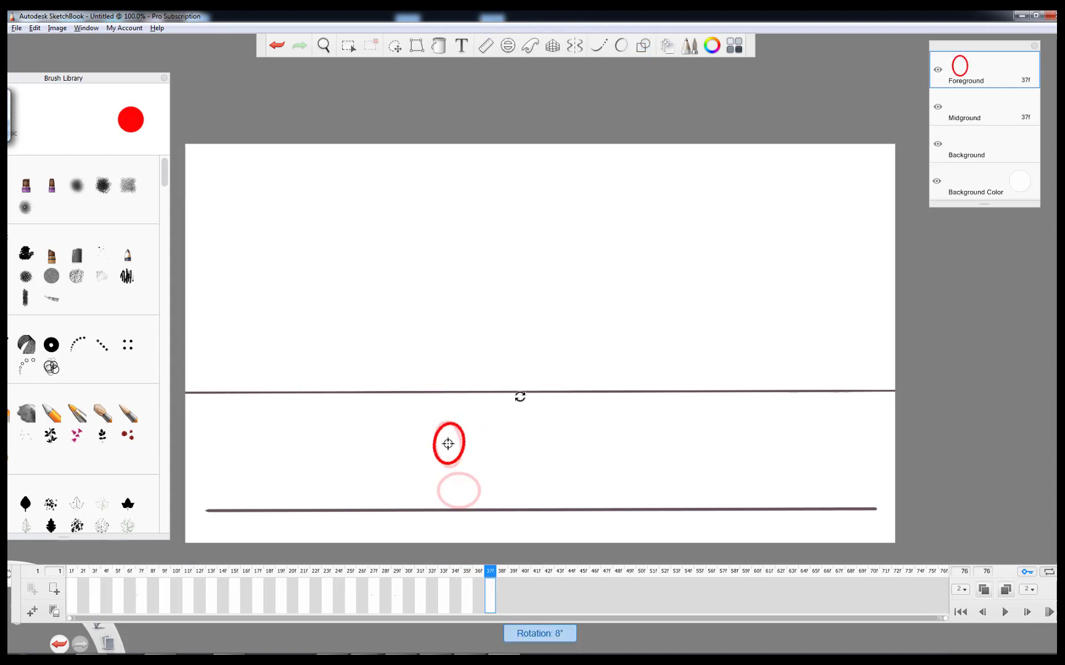
drag(521, 396, 496, 389)
key(v)
key(v)
key(v)
Step: Delete the tall ellipse at frame 33 and move the new upright ellipse from frame 37 into its place
click(466, 598)
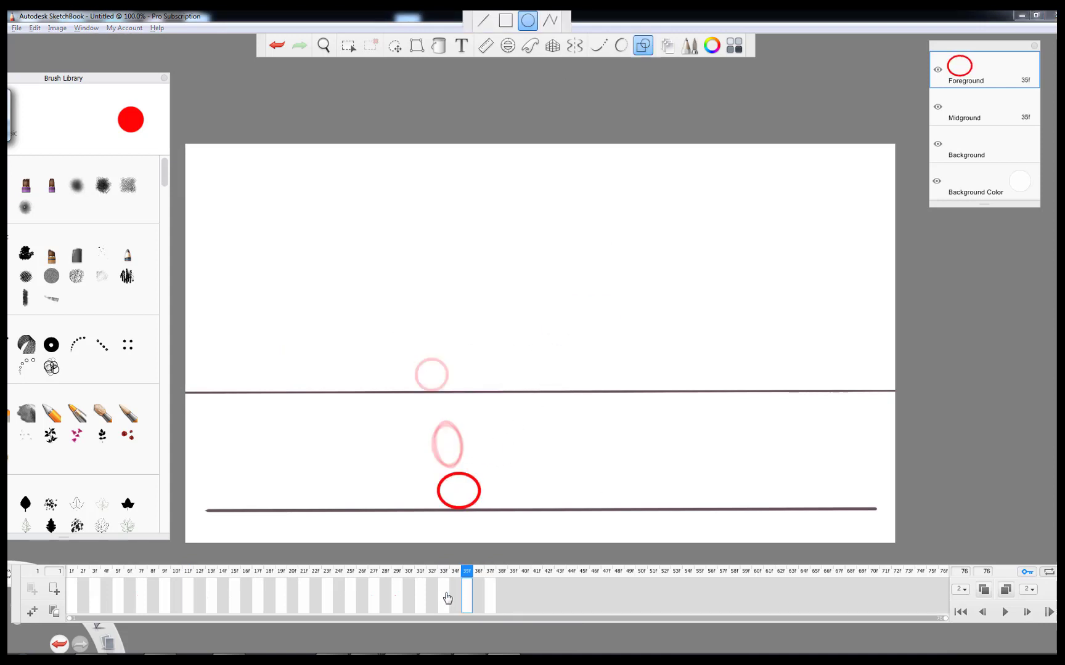
click(447, 599)
key(Delete)
drag(491, 597, 445, 597)
click(1004, 612)
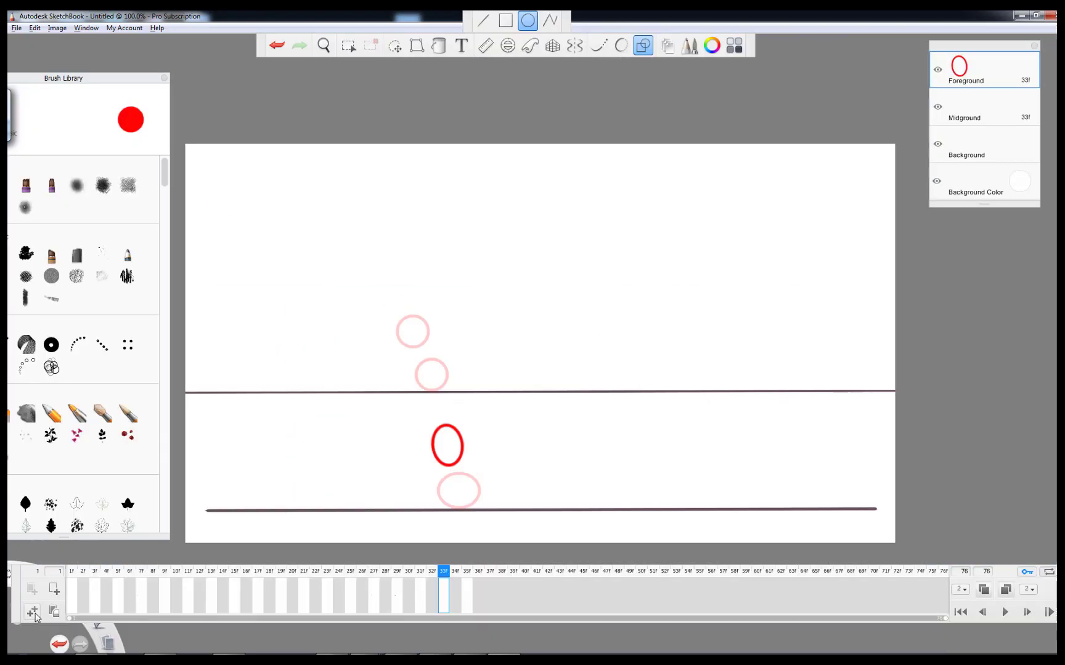
Step: Duplicate the frame 33 ellipse to frame 37, tilt it the opposite way, and place it up and to the right of the flattened ellipse
click(54, 612)
drag(455, 596, 490, 596)
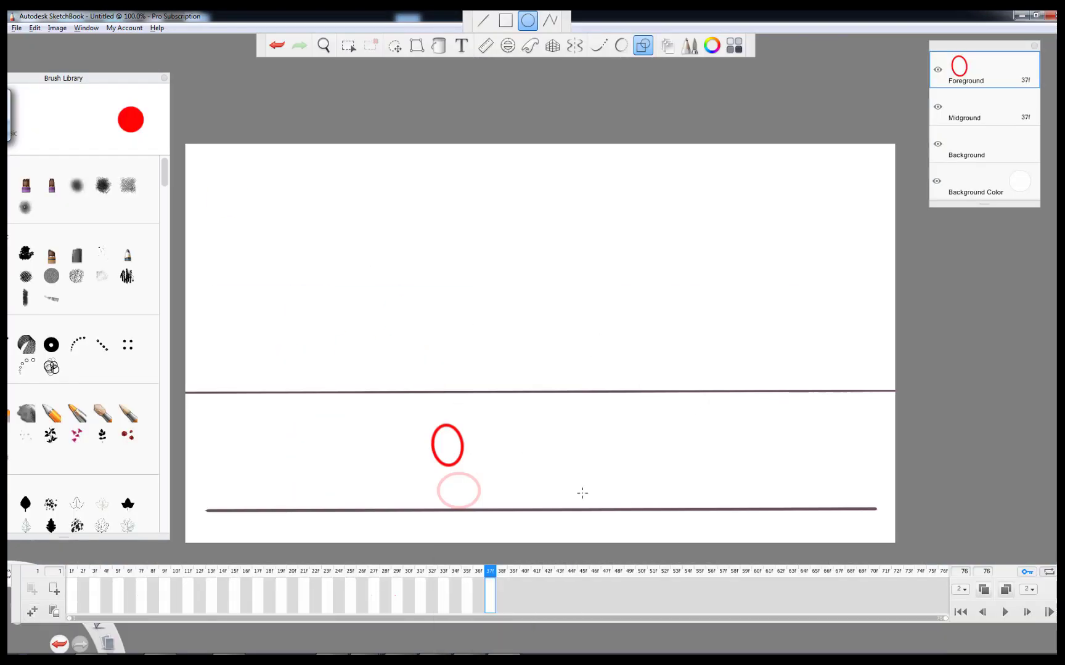
key(v)
drag(526, 500, 556, 490)
drag(589, 490, 589, 504)
key(v)
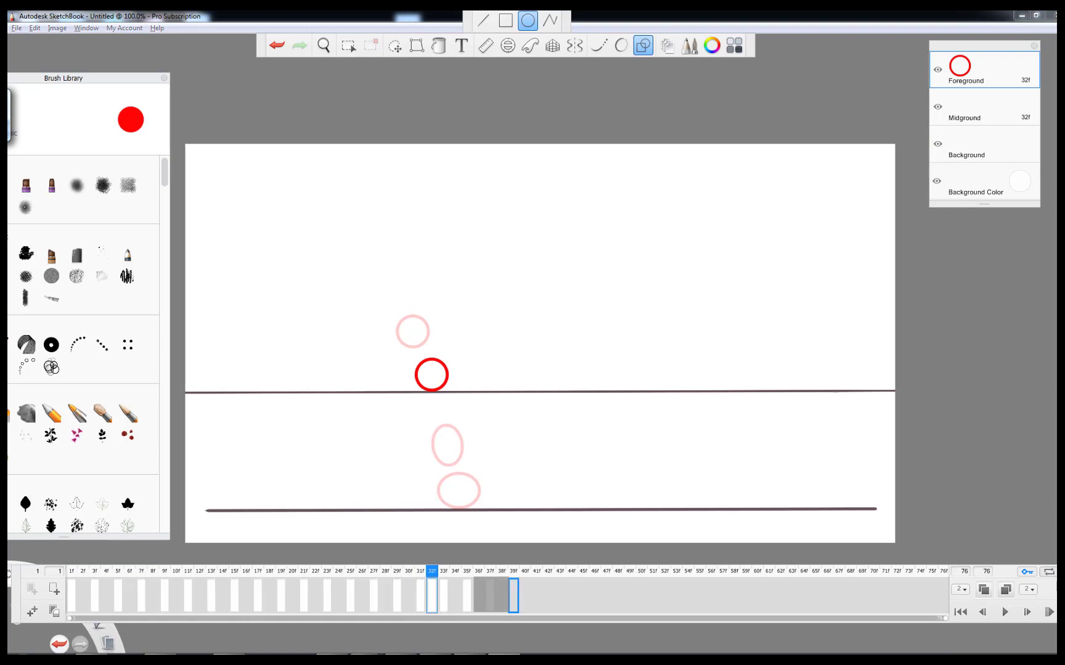
Step: Place a copy of the round ball at frame 39 above the tilted ellipse and continue it rising rightward at frames 41 and 43
click(513, 596)
key(v)
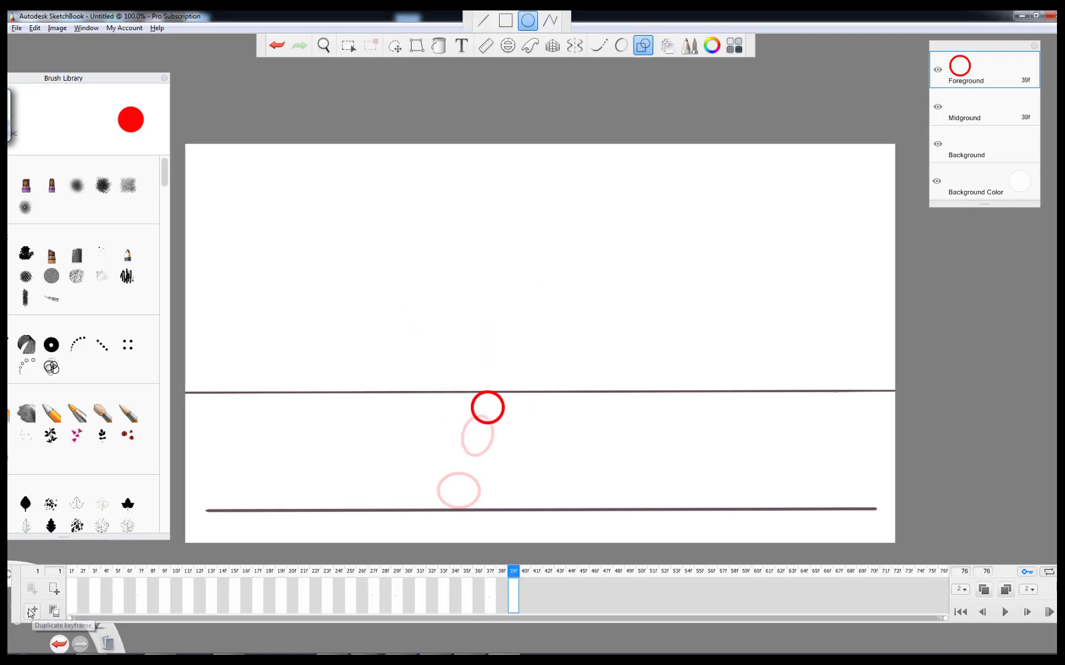
click(54, 611)
drag(525, 597, 537, 596)
key(v)
drag(570, 435, 580, 420)
key(v)
click(55, 611)
drag(548, 597, 560, 596)
drag(554, 445, 564, 436)
key(v)
Step: Duplicate the circle to frames 45 and 47, placing the copies on the falling side of the second rebound arc
click(54, 612)
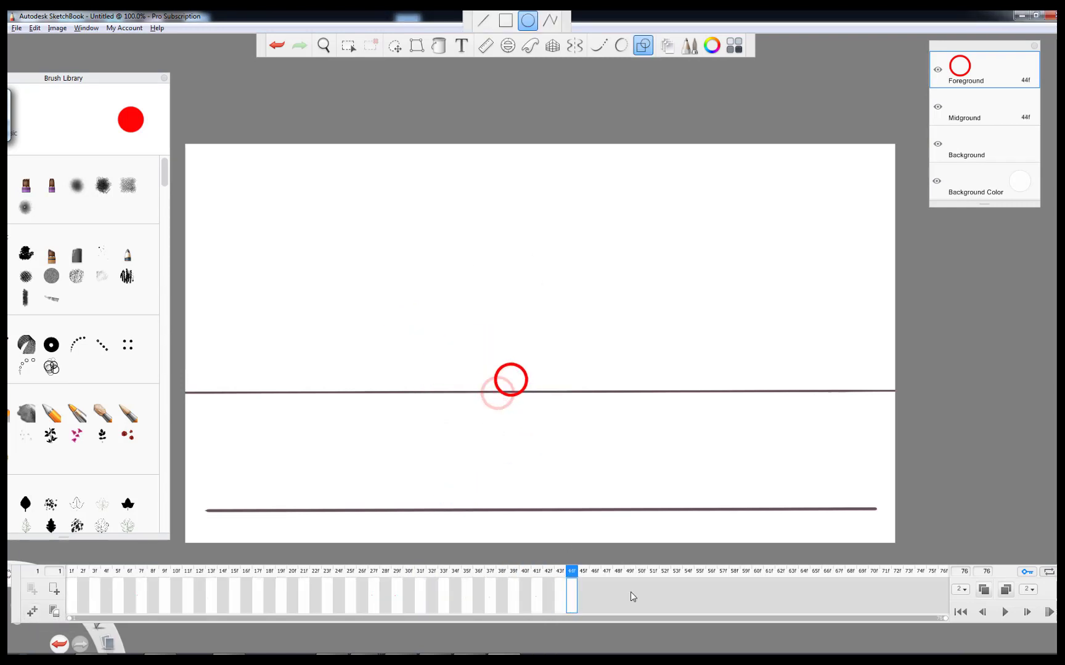
drag(572, 596, 583, 596)
key(v)
drag(553, 406, 566, 419)
key(v)
click(54, 611)
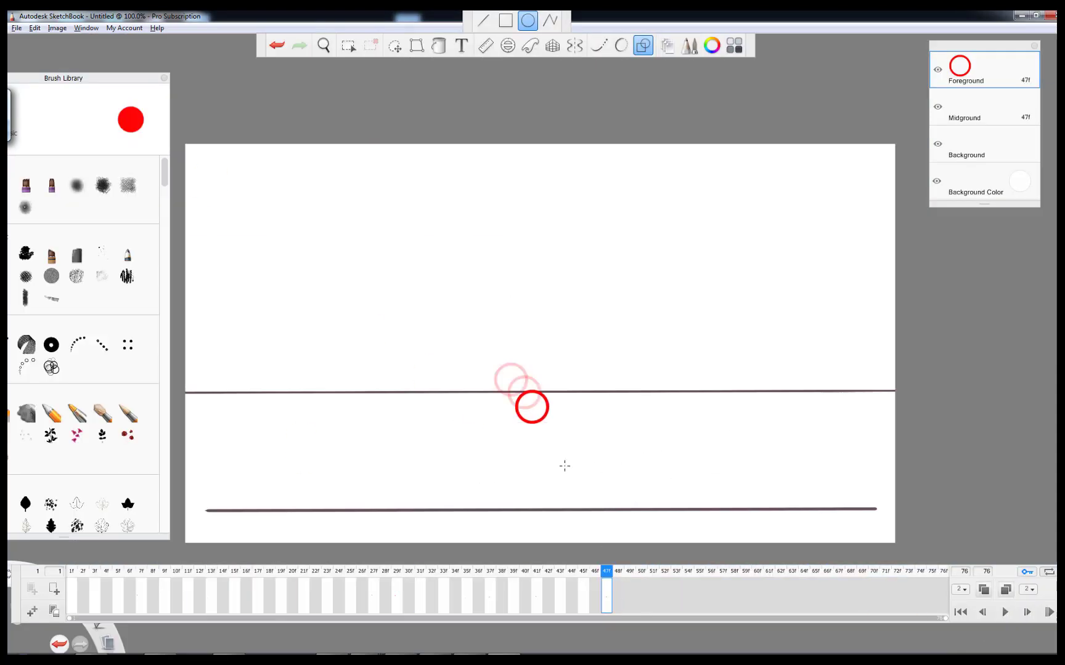
Step: Add a copy of the circle at frame 49, lower it along the falling arc, and stretch it slightly into a tilted ellipse
key(Right)
key(Right)
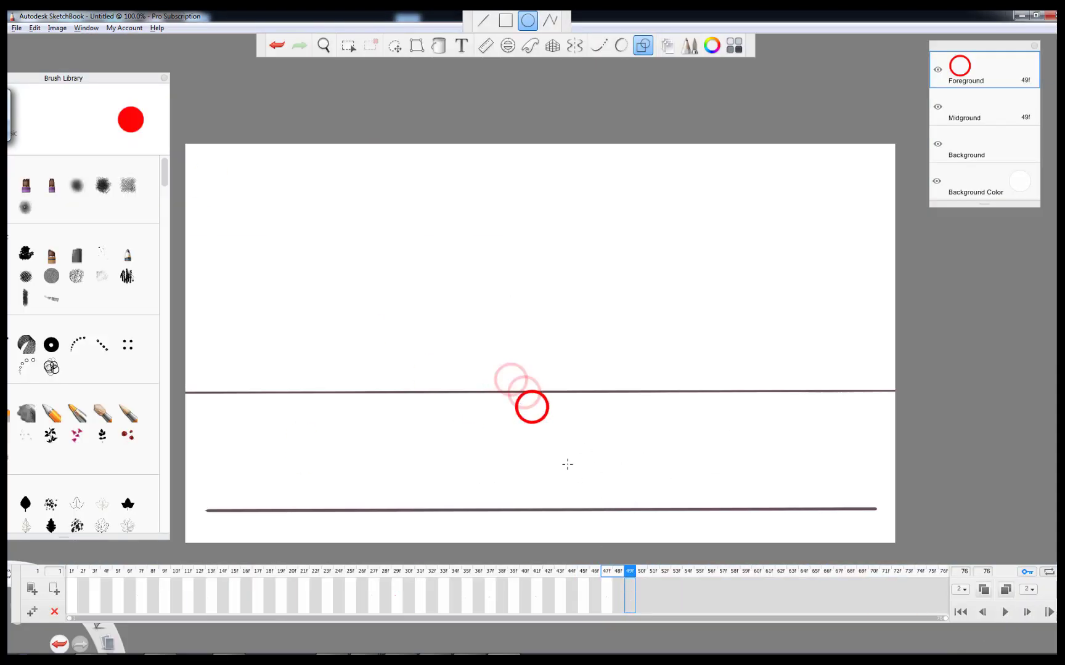
mouse_move(572, 480)
mouse_down()
mouse_move(540, 447)
mouse_move(586, 472)
mouse_move(554, 458)
mouse_up()
key(v)
drag(595, 474, 599, 456)
key(v)
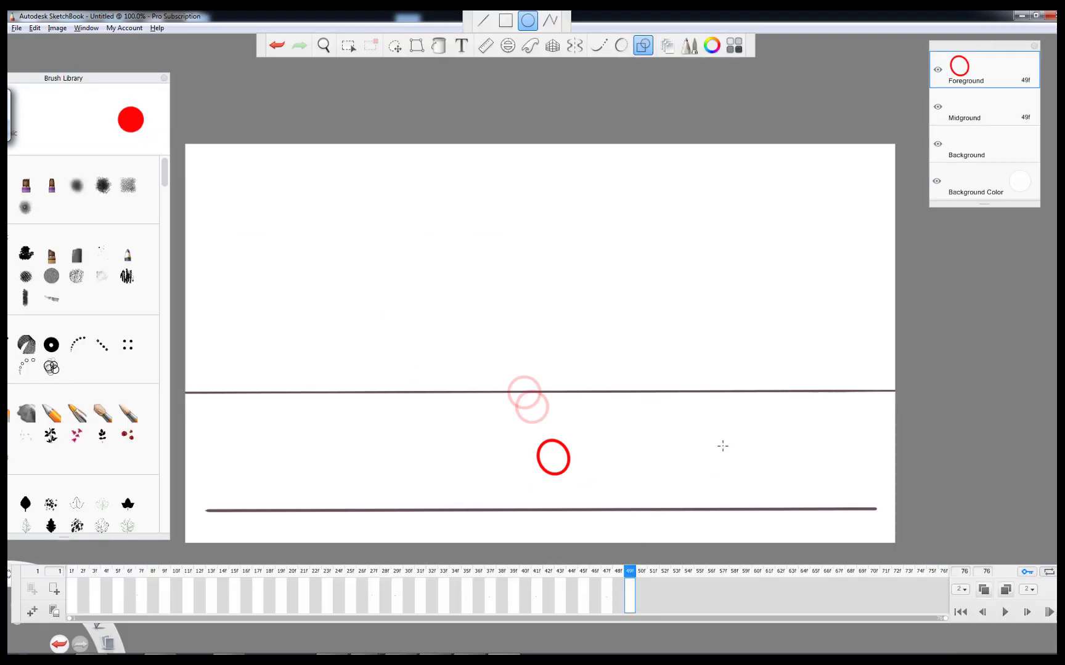
Step: Add a slightly flattened ellipse at frame 51 and rest it on the lower ground line
key(Right)
key(Right)
drag(587, 515, 553, 484)
key(v)
drag(570, 499, 568, 492)
drag(643, 497, 649, 497)
key(v)
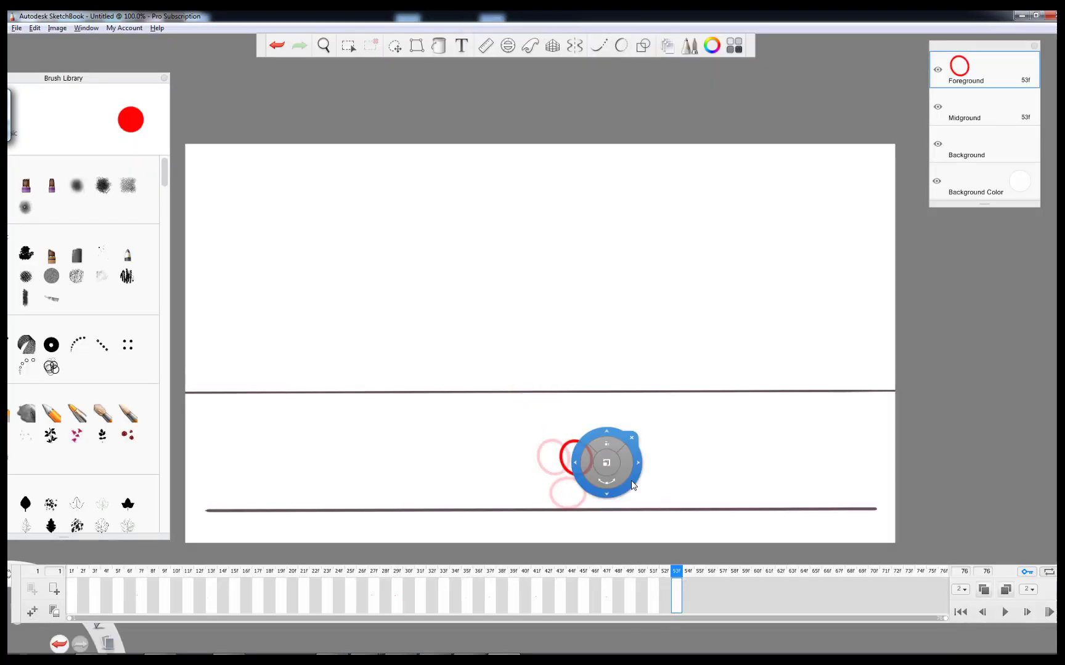
Step: Tilt the copied frame 49 ellipse the opposite way at frame 53 and place it up and to the right of the frame 51 ellipse
drag(618, 518, 625, 531)
key(o)
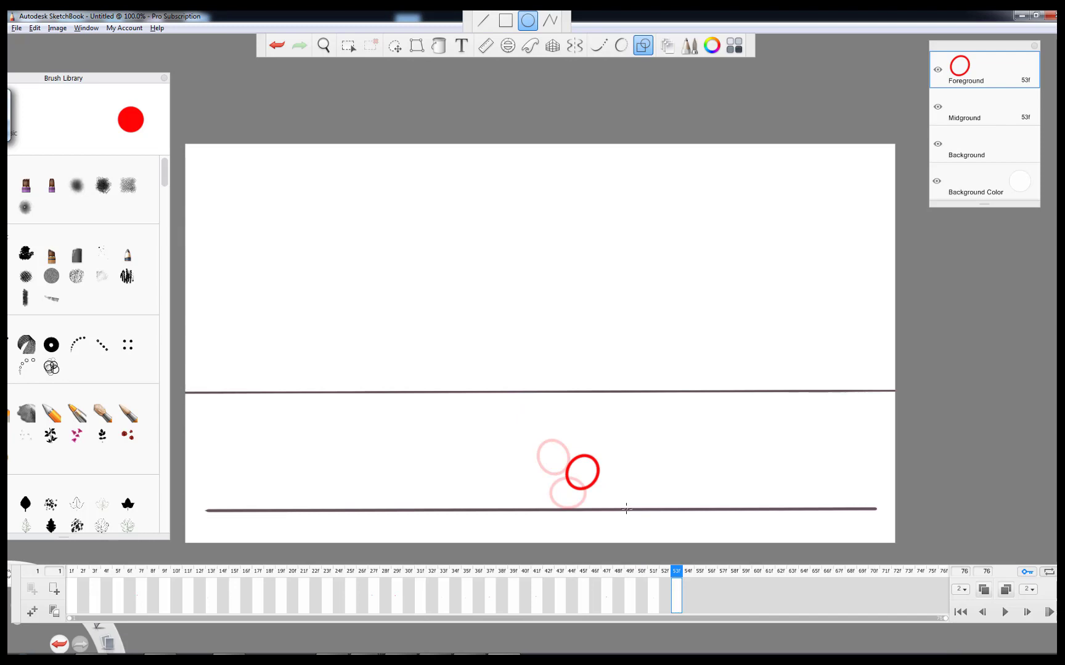
key(v)
drag(605, 482, 601, 478)
key(v)
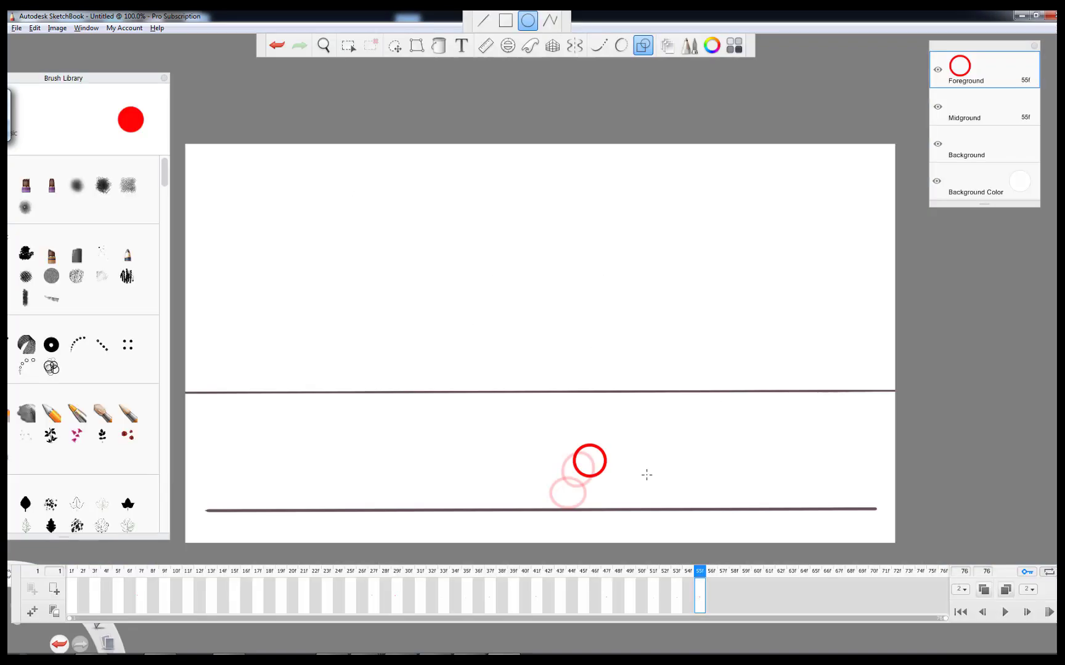
Step: Place circle copies on every second frame from 55 to 61 along a small final hop that falls back toward the ground line
key(v)
key(v)
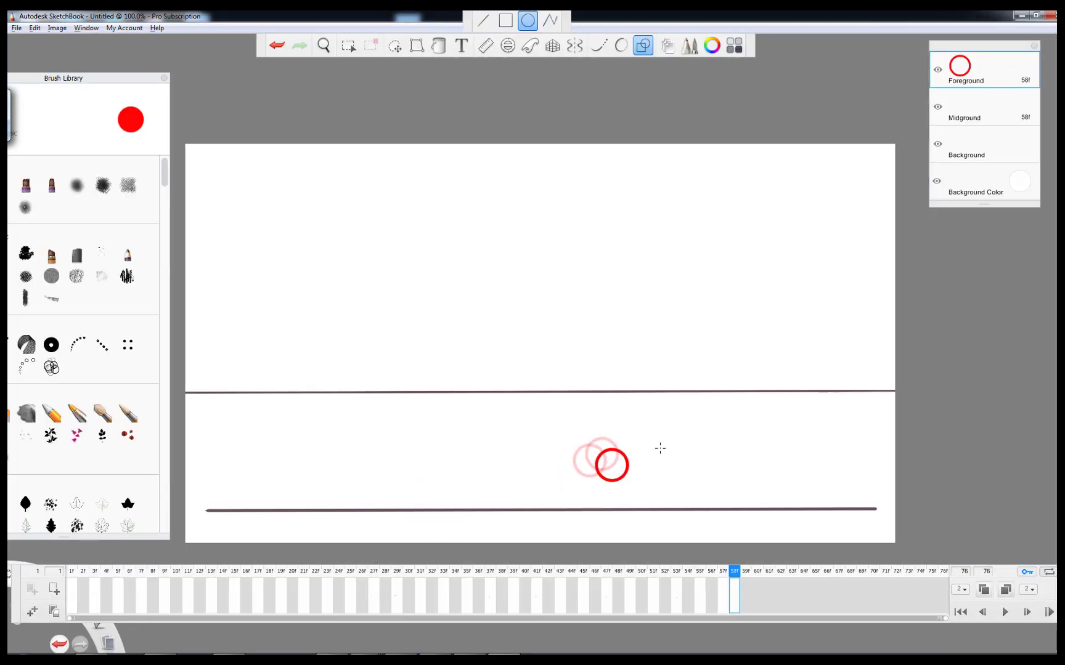
click(746, 571)
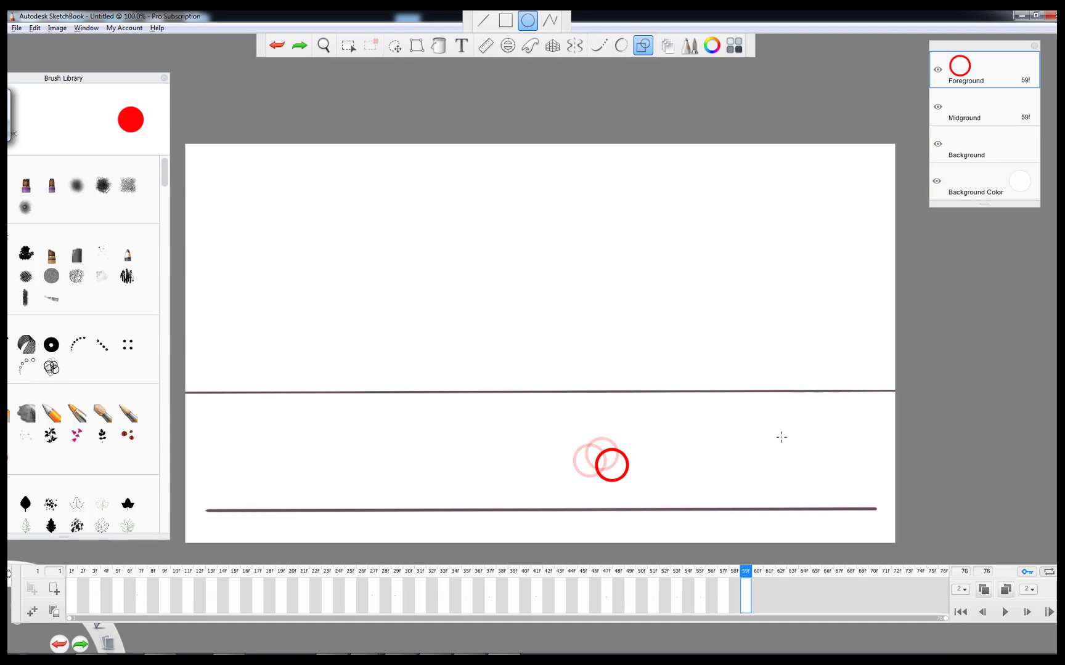
mouse_move(758, 595)
mouse_down()
mouse_move(779, 596)
mouse_move(769, 596)
mouse_up()
key(v)
drag(653, 496, 651, 525)
key(v)
Step: Continue the circle keyframes from frame 63 through 69, shifting the copies rightward along the ground line
click(792, 596)
key(v)
key(v)
drag(804, 596, 815, 596)
key(v)
drag(644, 515, 656, 514)
key(v)
drag(828, 596, 862, 596)
key(v)
Step: Fill the remaining frames after 69 with duplicated circle keyframes rolling further right
click(54, 612)
key(v)
drag(690, 521, 703, 520)
key(v)
click(55, 612)
drag(874, 596, 909, 596)
click(53, 612)
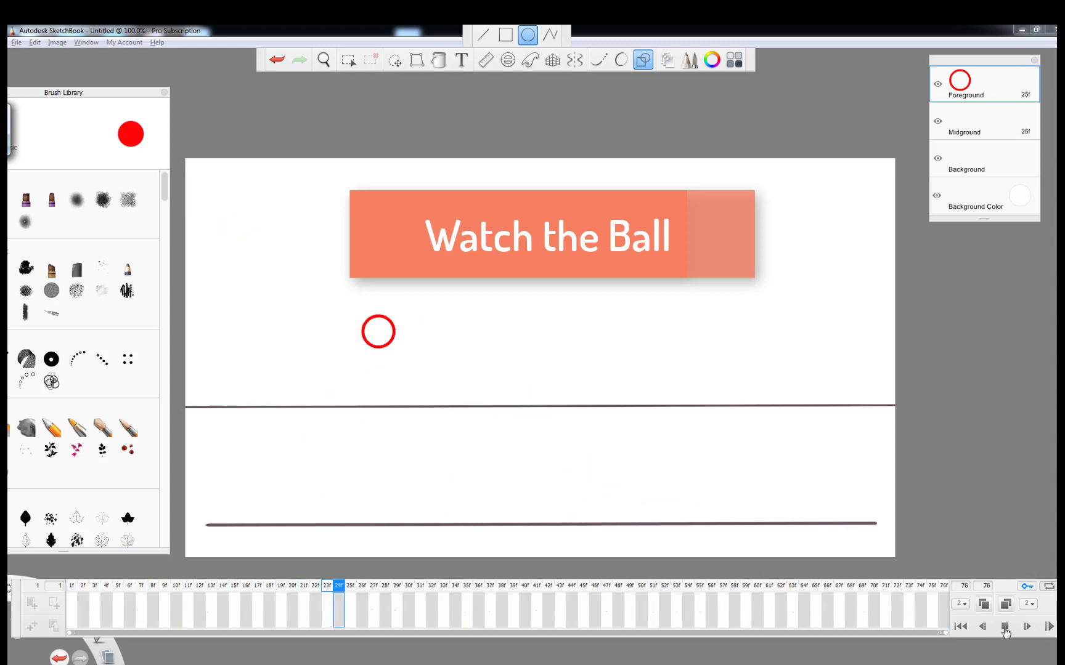
Step: Stop the playback and scale down the flattened ellipse at frame 35 slightly, keeping it on the ground line
click(1006, 632)
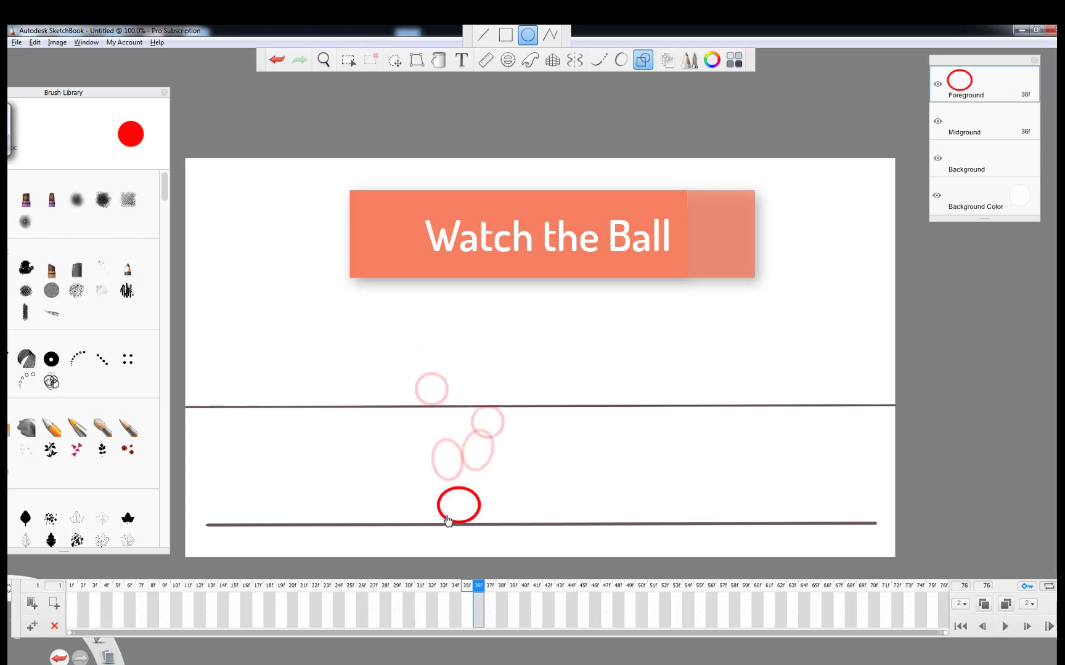
click(470, 615)
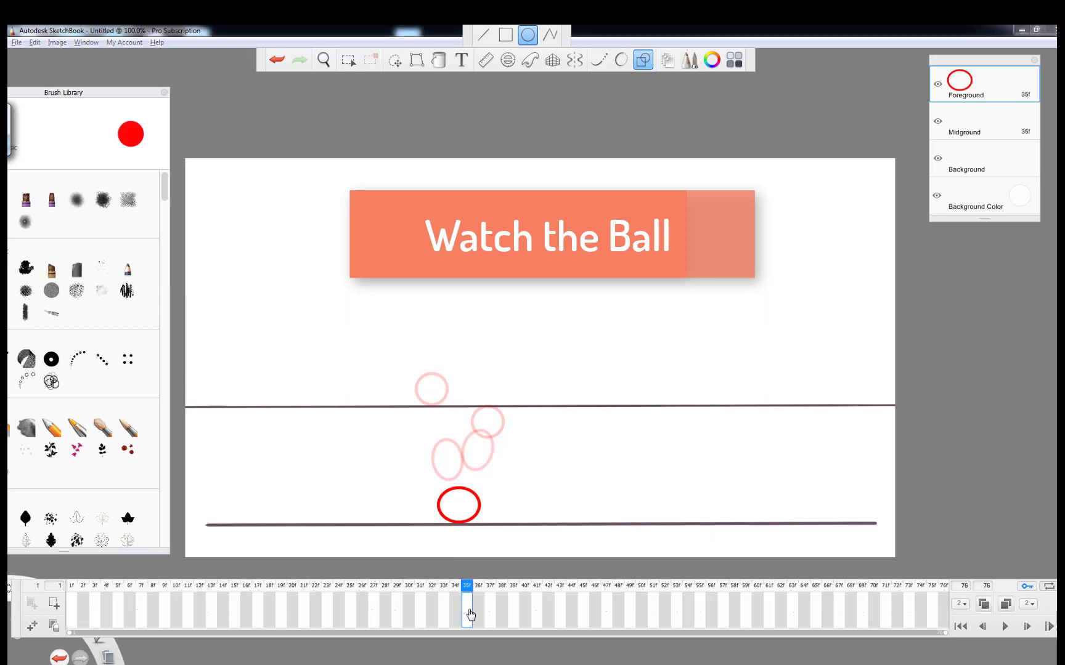
key(v)
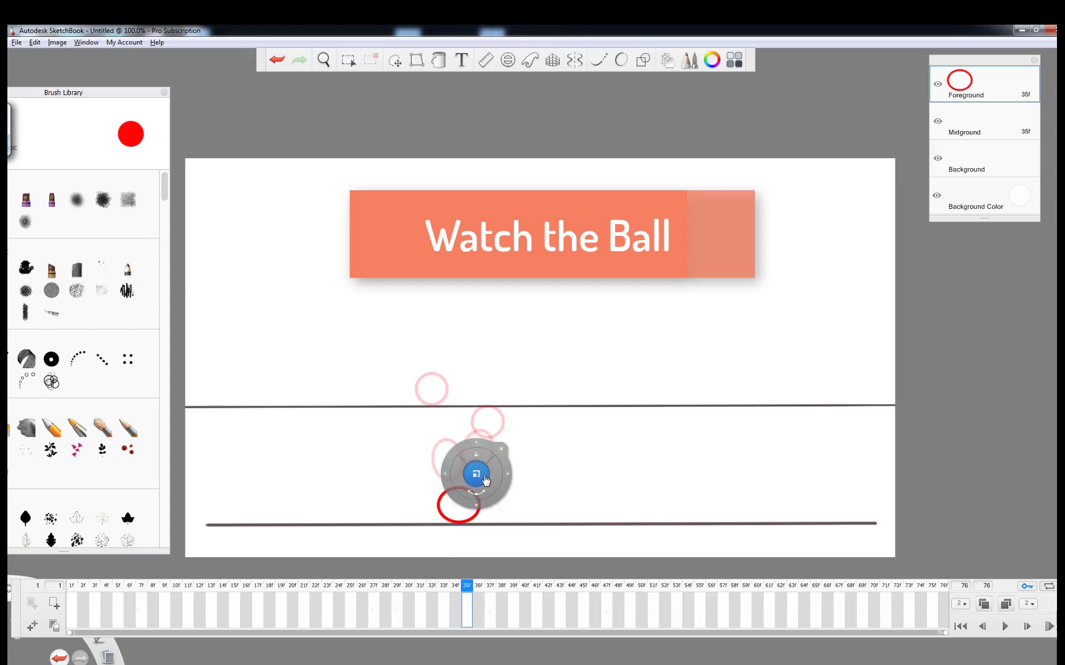
drag(485, 479, 486, 487)
click(502, 510)
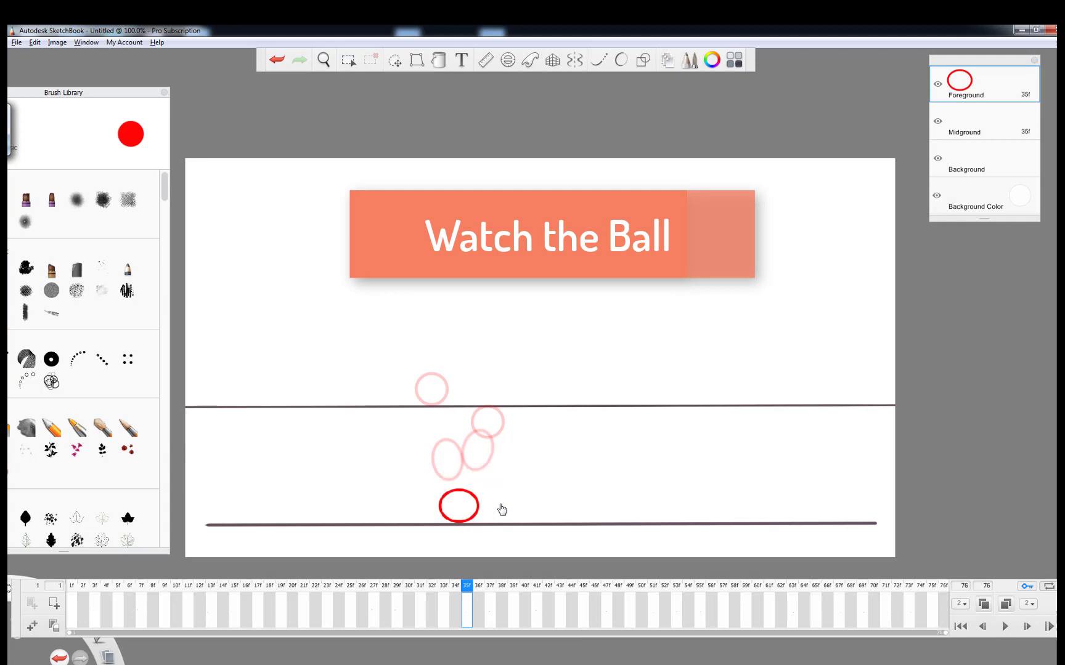
key(o)
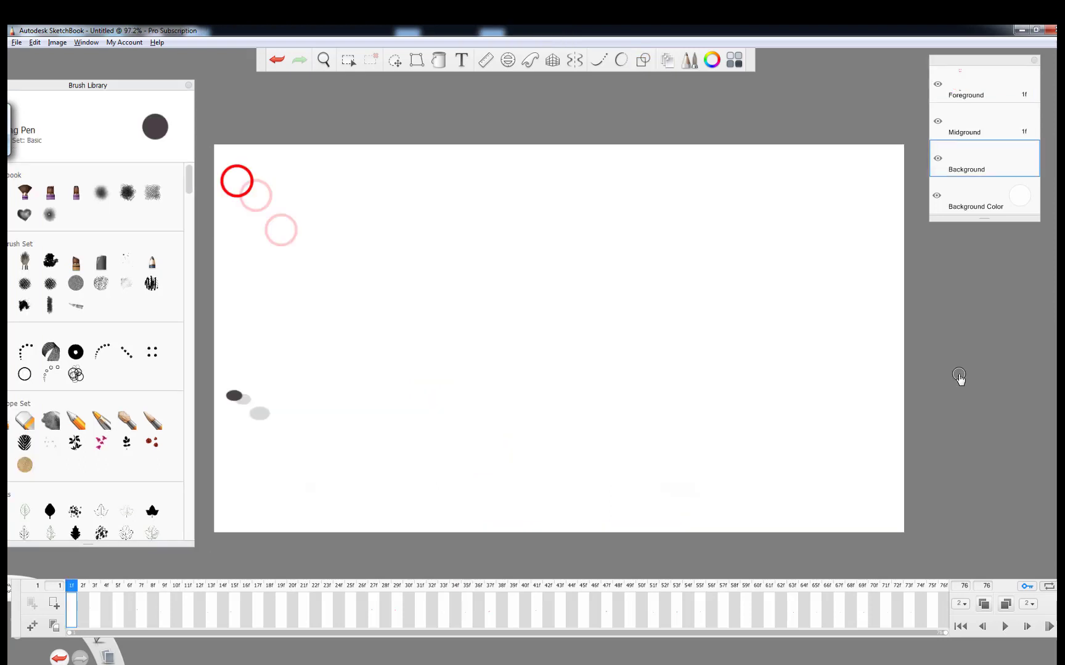
Step: Step through the keyframes from frame 3 to 19 of the shadowed version to examine how the shadow follows the ball
click(97, 611)
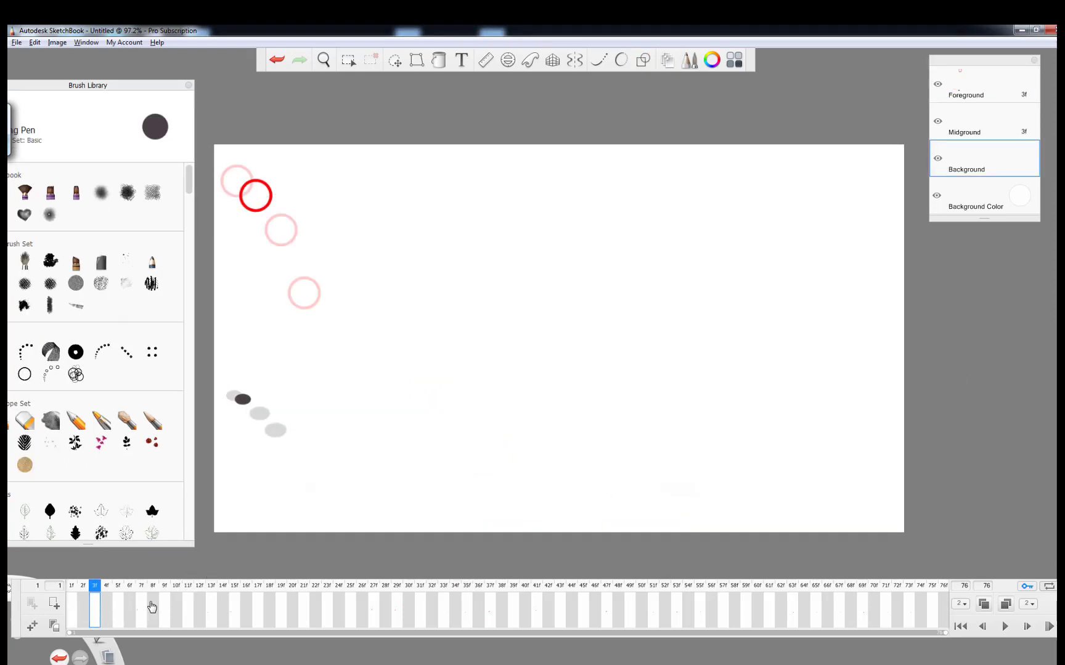
click(121, 613)
click(141, 616)
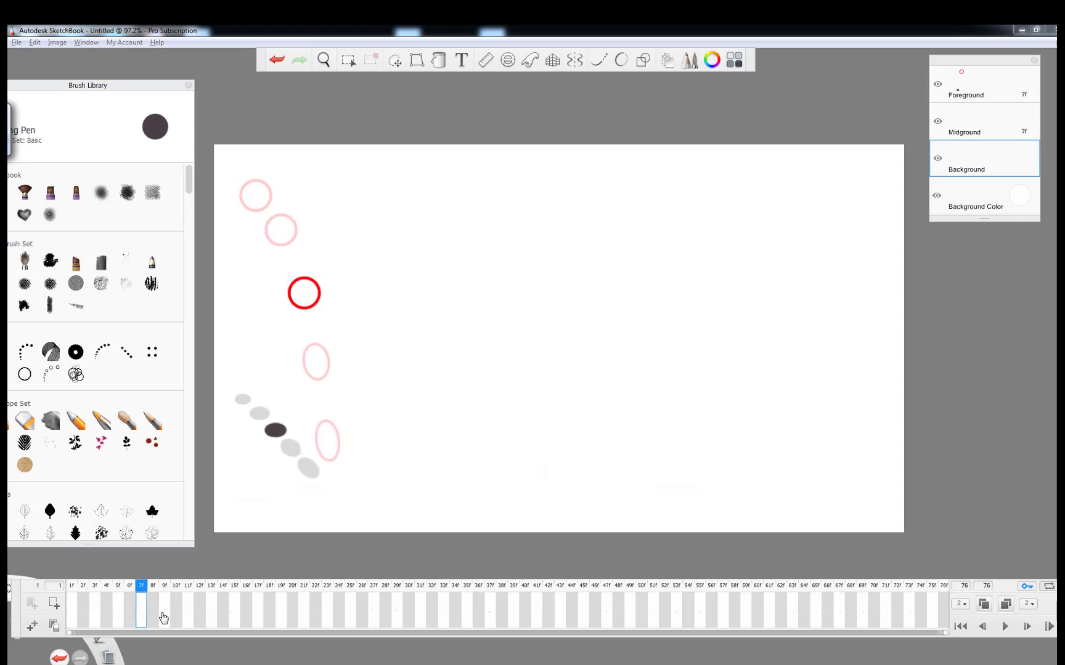
click(164, 618)
click(188, 621)
click(210, 621)
click(234, 623)
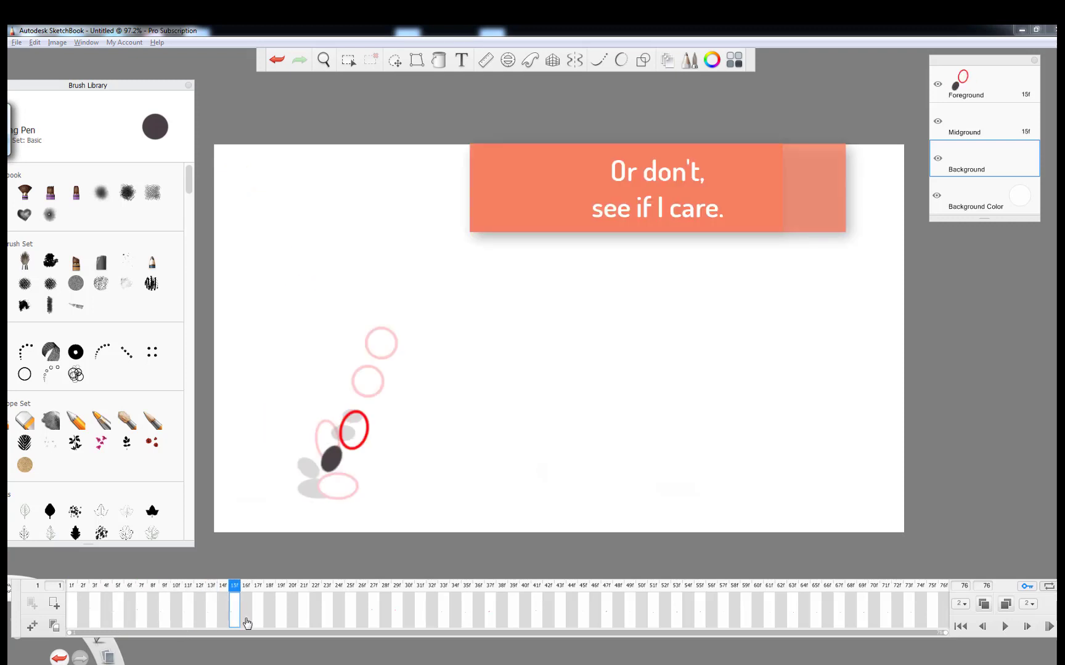
click(257, 613)
click(285, 619)
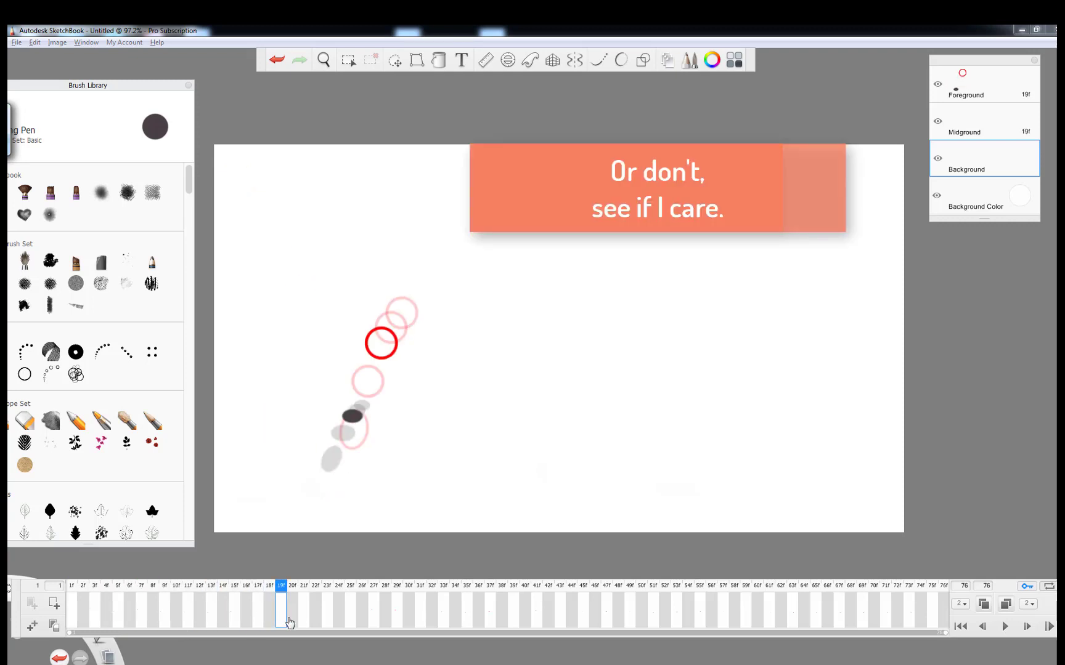
Step: Play back the shadowed ball animation, stop it, and turn off the onion skins of the preceding frames
click(1000, 627)
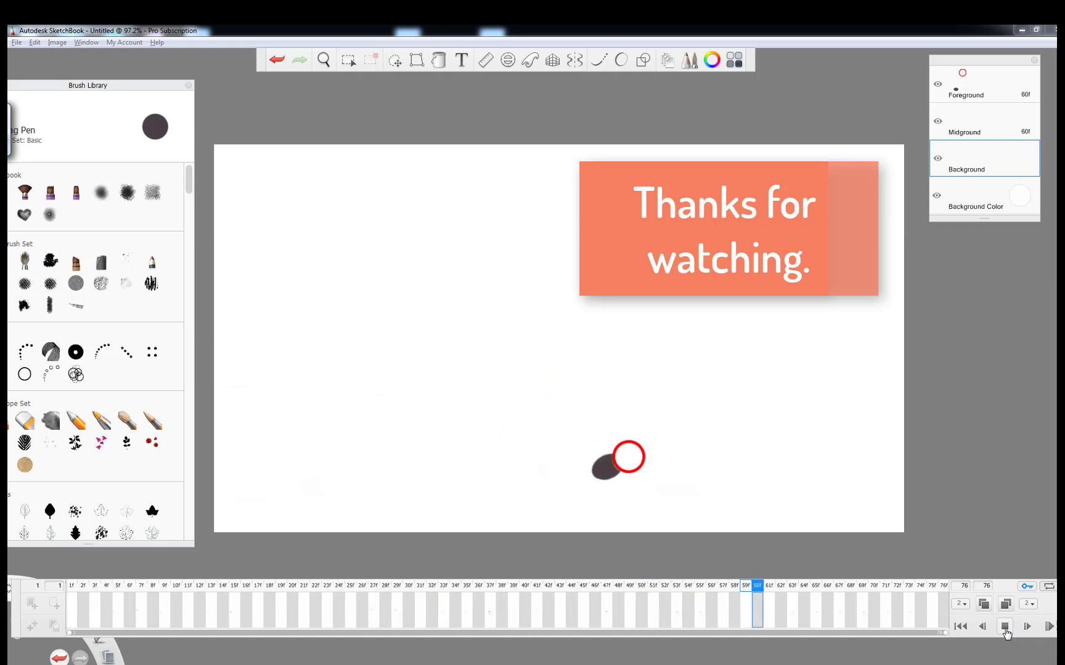
click(1005, 632)
click(987, 606)
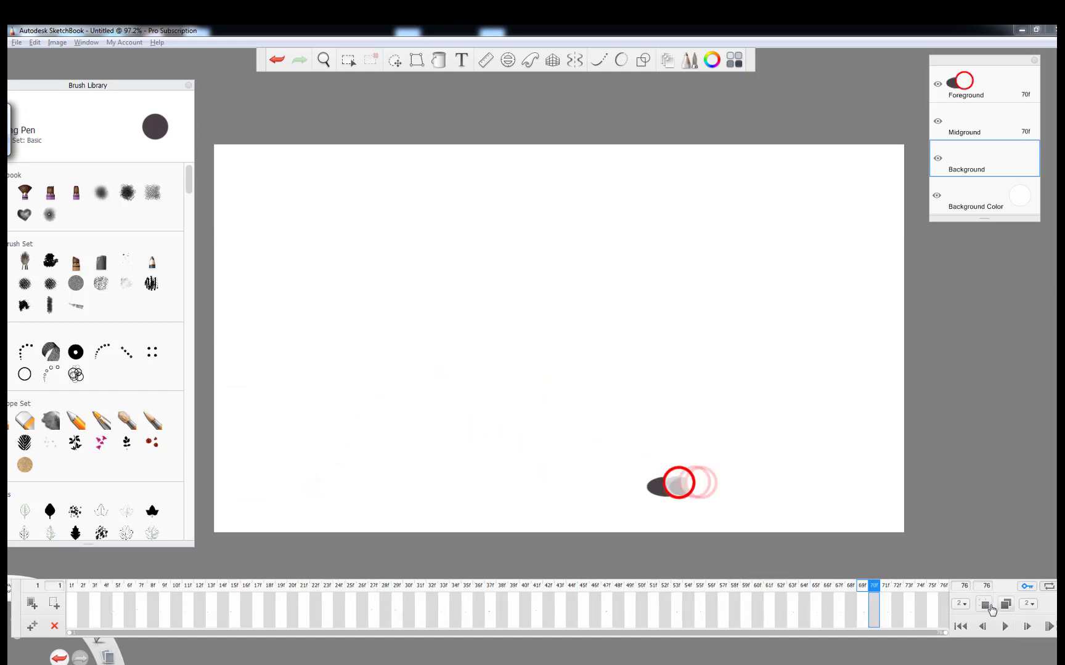